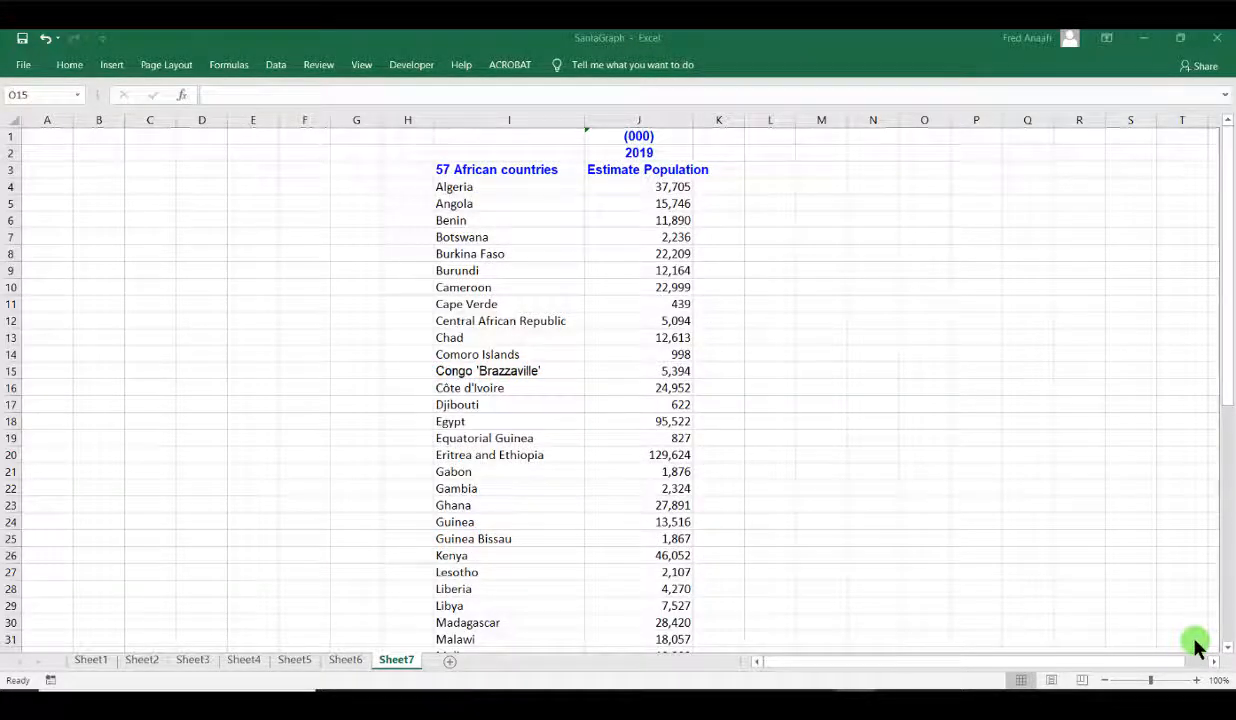
# Begin an INDEX formula in cell M11 with the country names I4:I56 as its array.
pyautogui.click(805, 306)
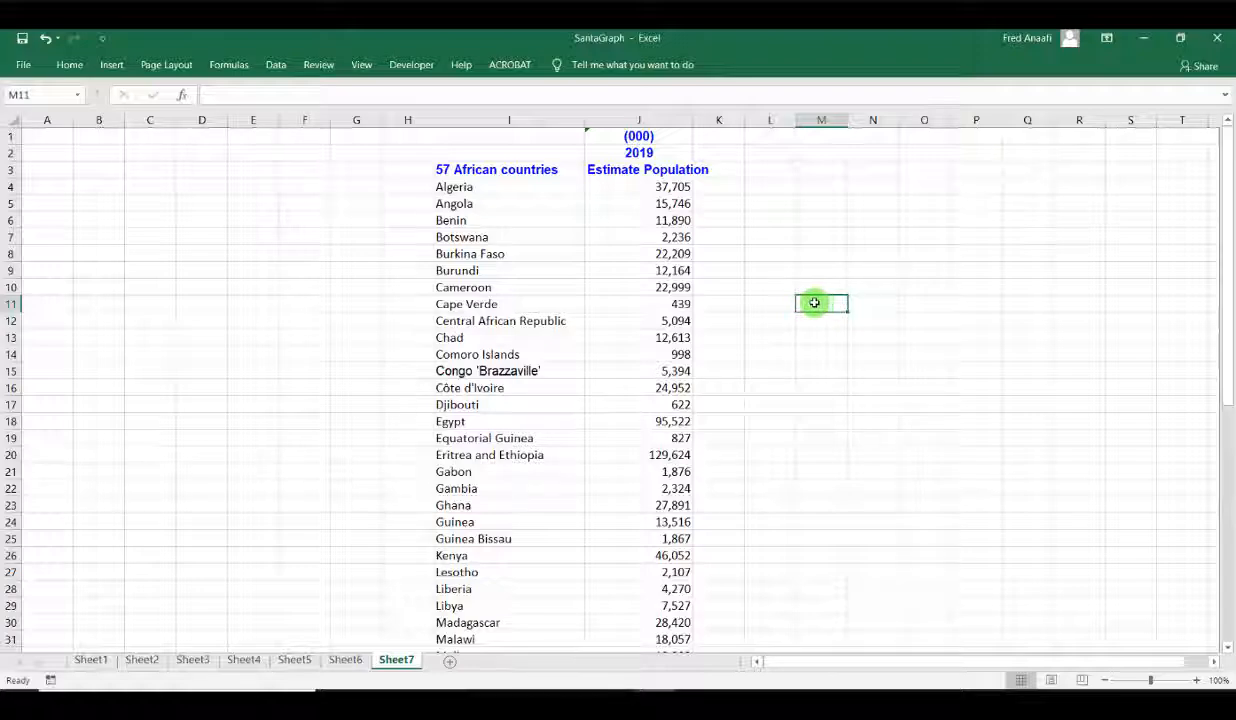
pyautogui.write('=')
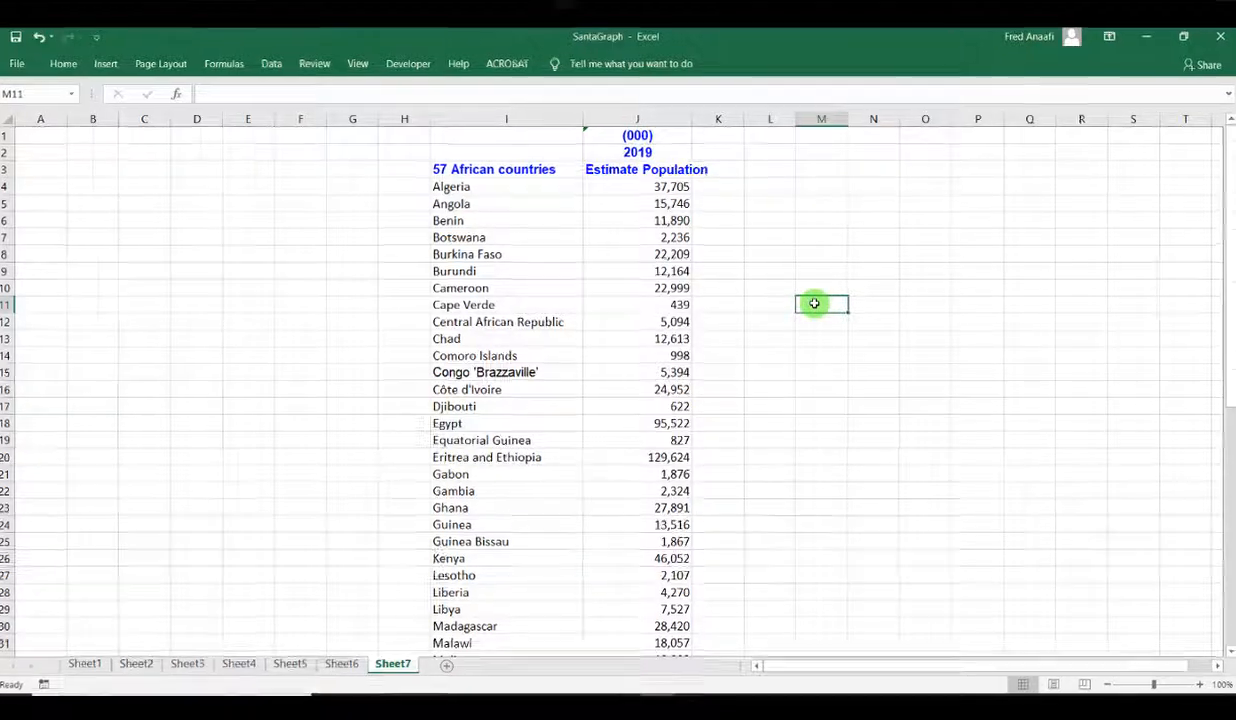
pyautogui.write('IN')
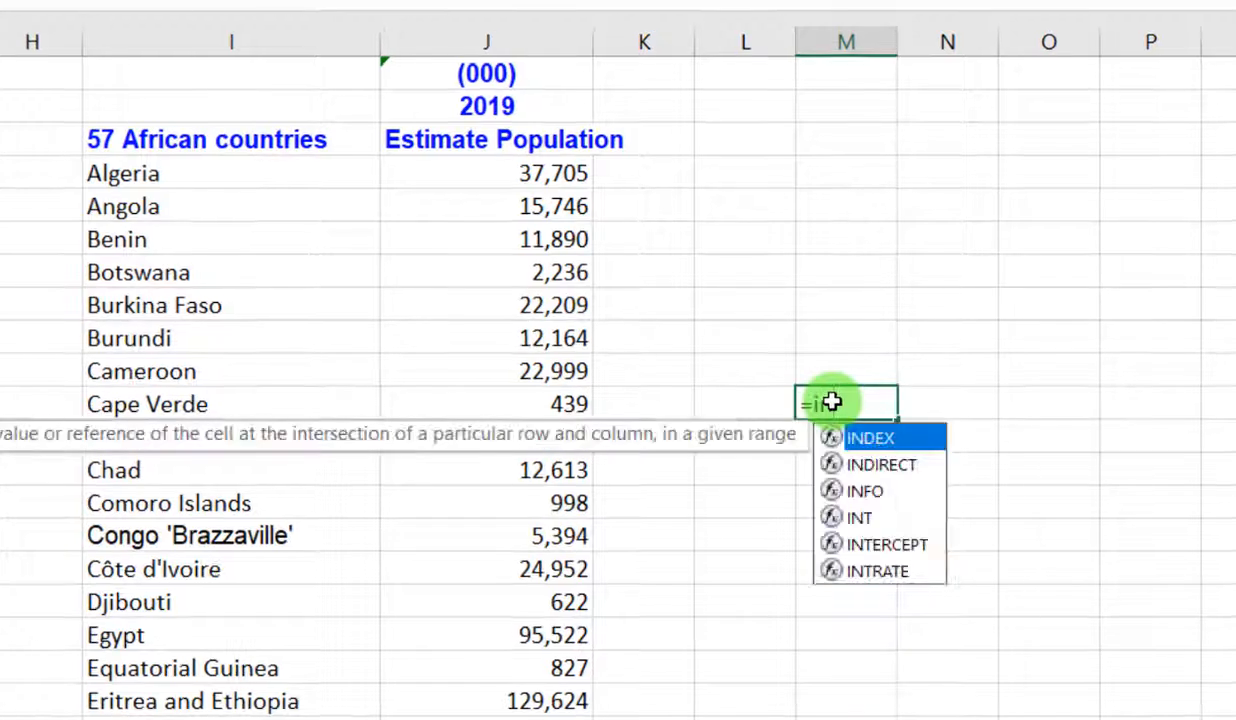
pyautogui.doubleClick(870, 440)
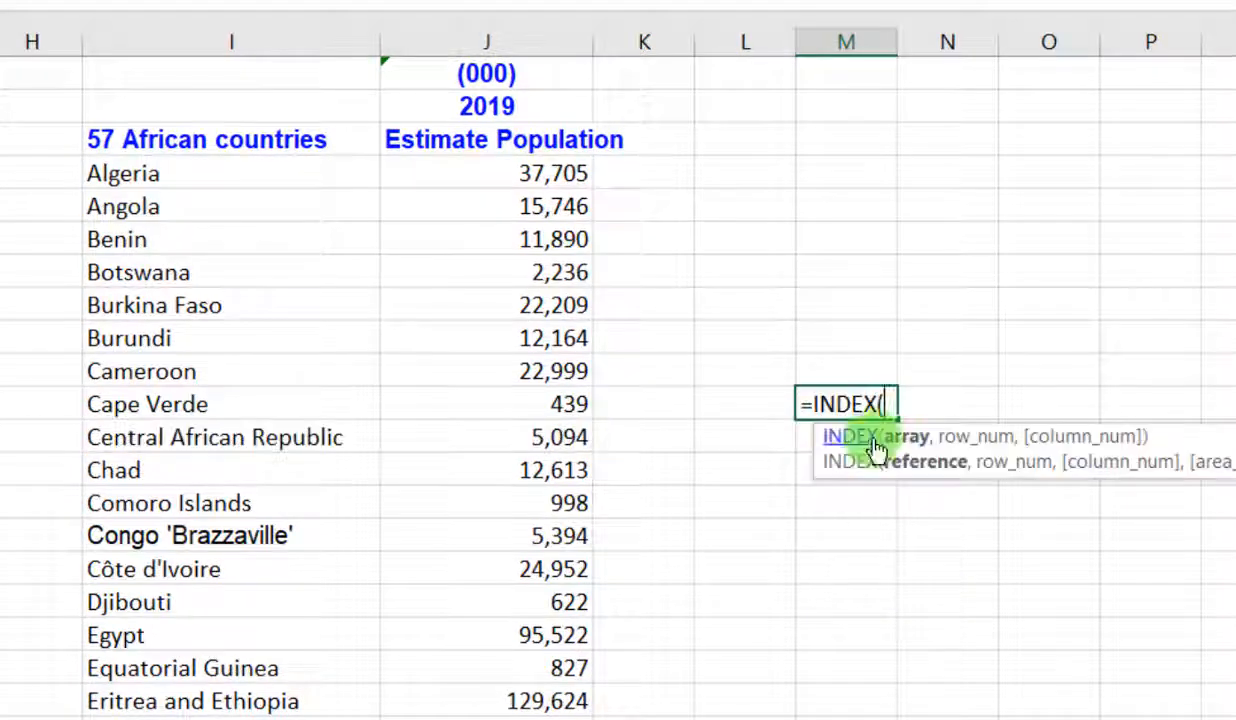
pyautogui.click(169, 174)
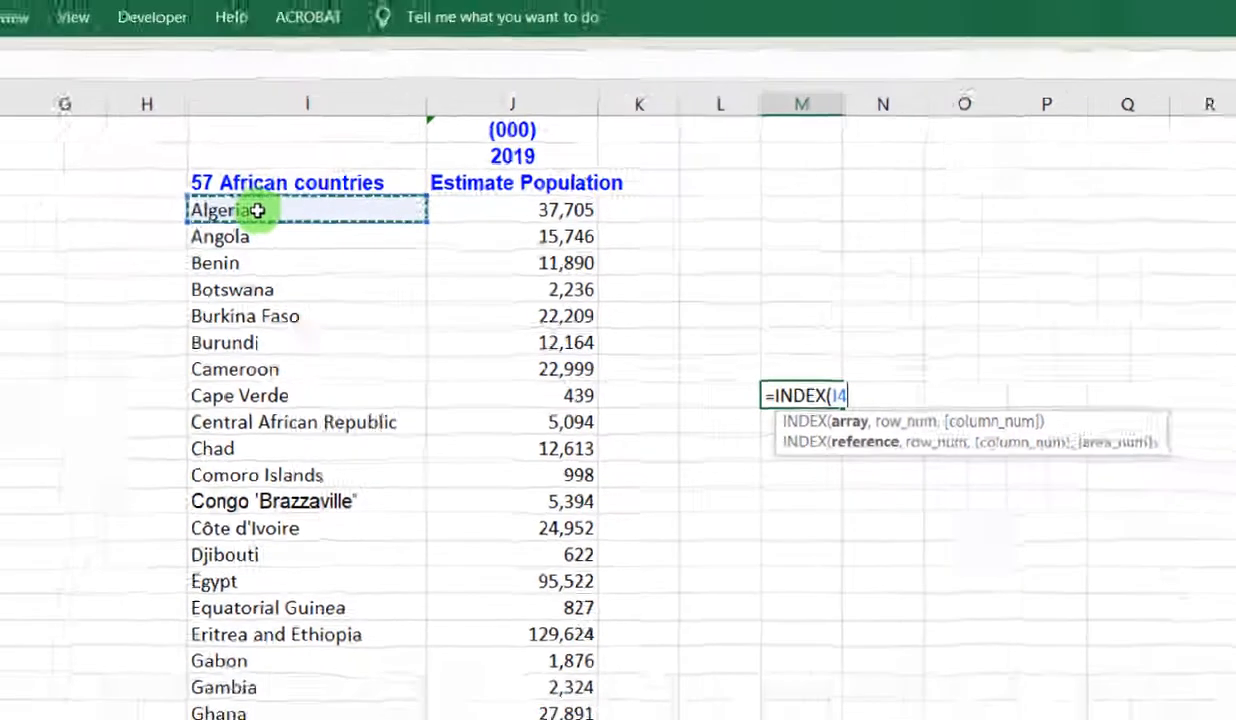
pyautogui.hotkey('ctrl', 'shift', 'Down')
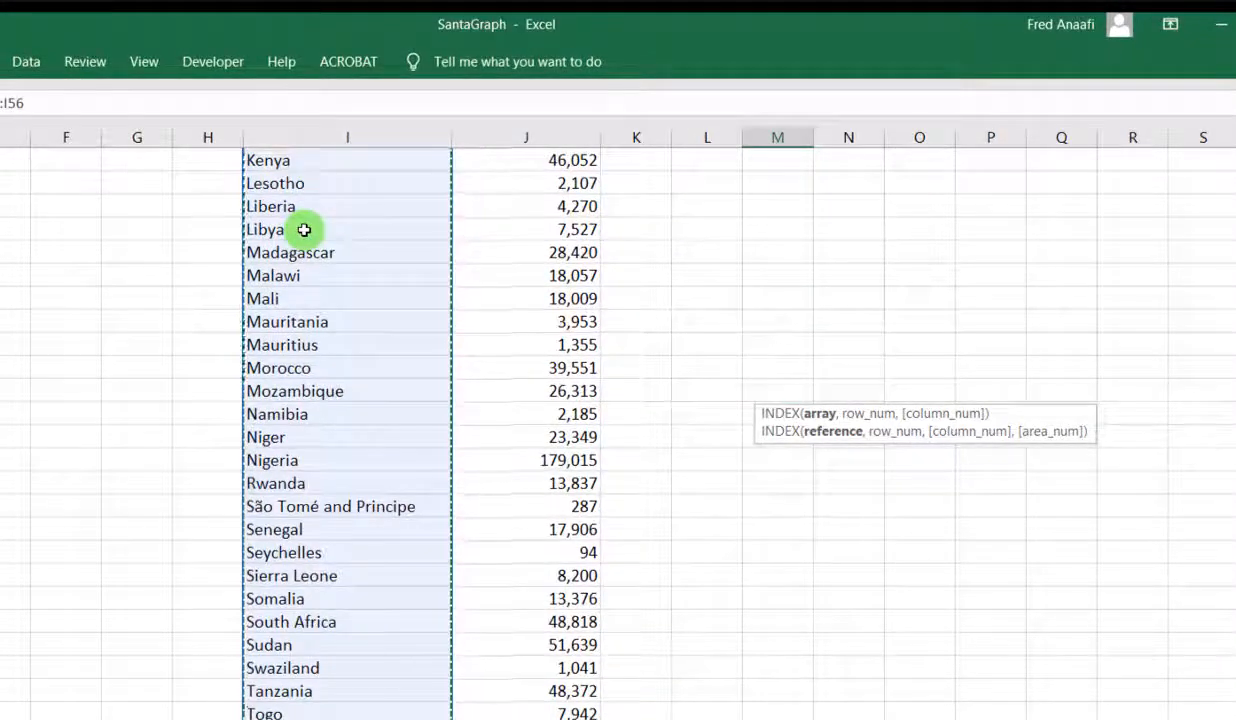
pyautogui.write(',')
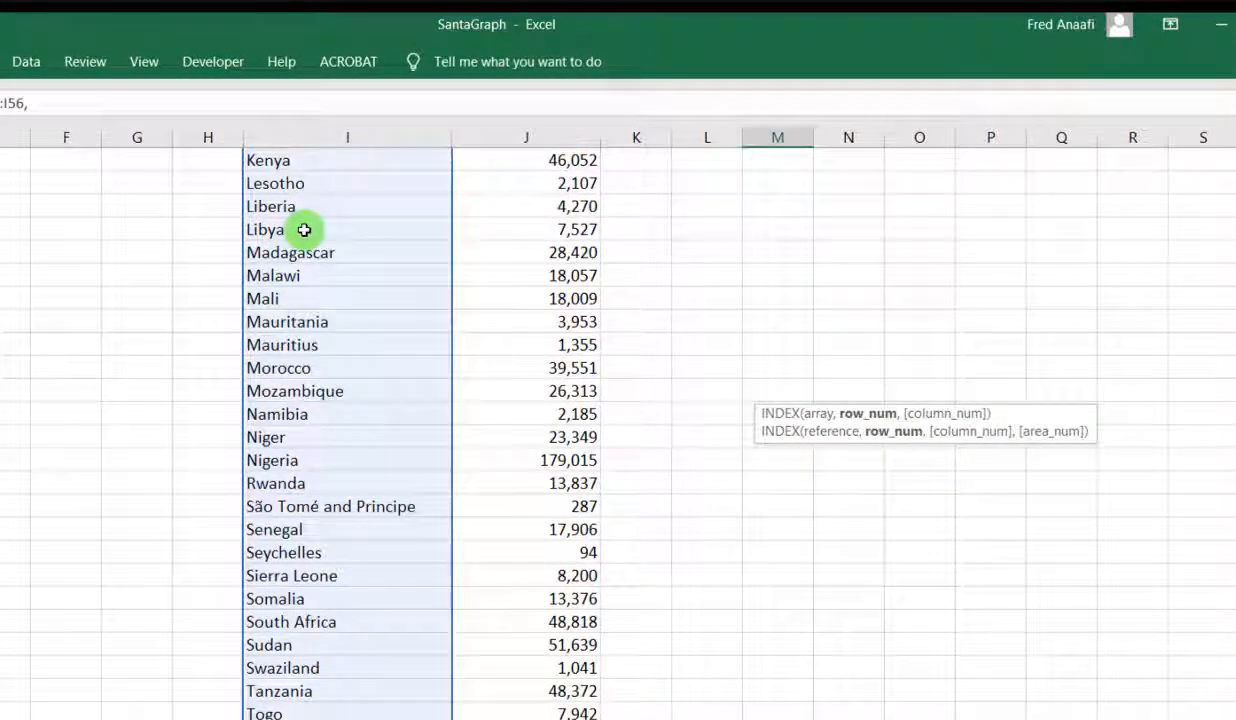
# Add a nested MATCH function for the row number, with MAX(J4:J56) as its lookup value.
pyautogui.write('m')
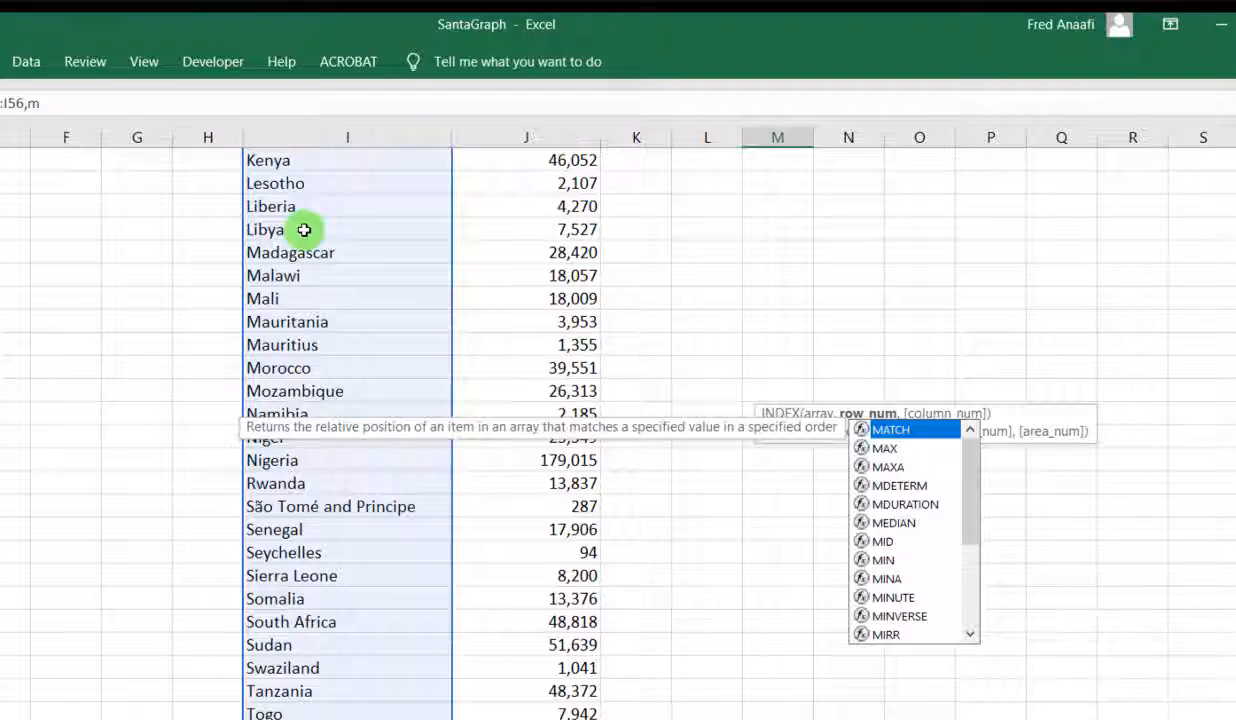
pyautogui.scroll(8, 304, 230)
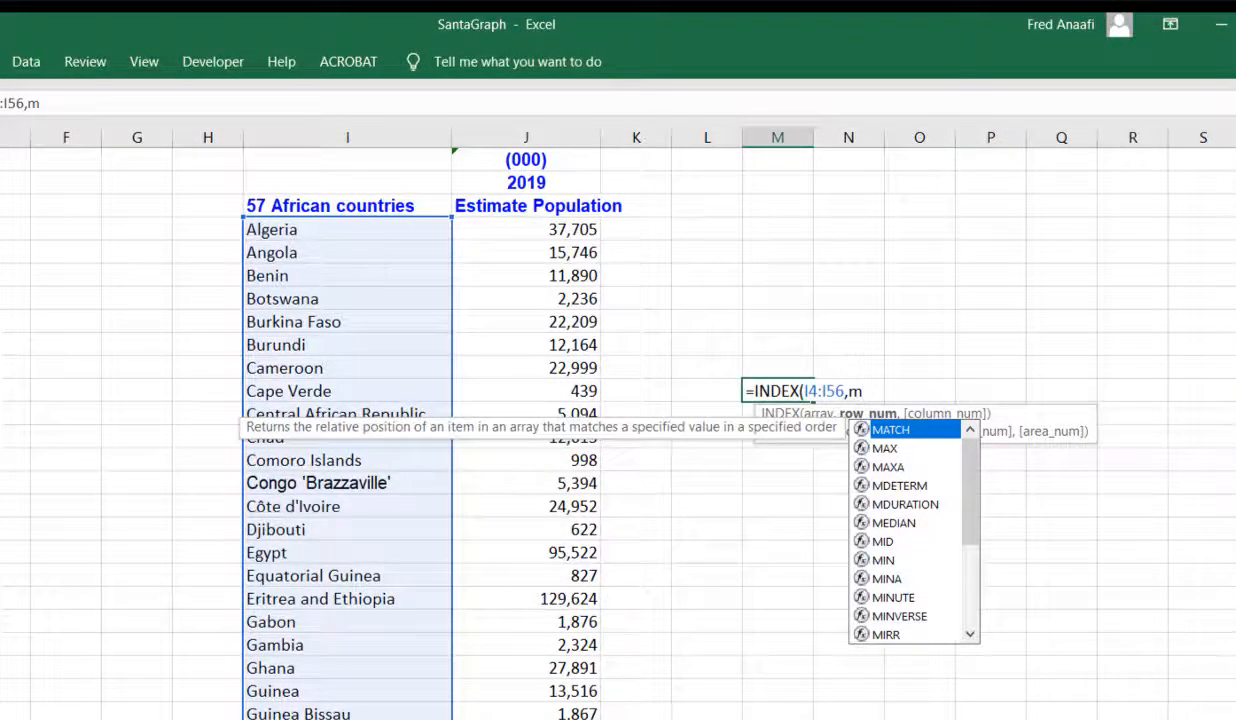
pyautogui.write('at')
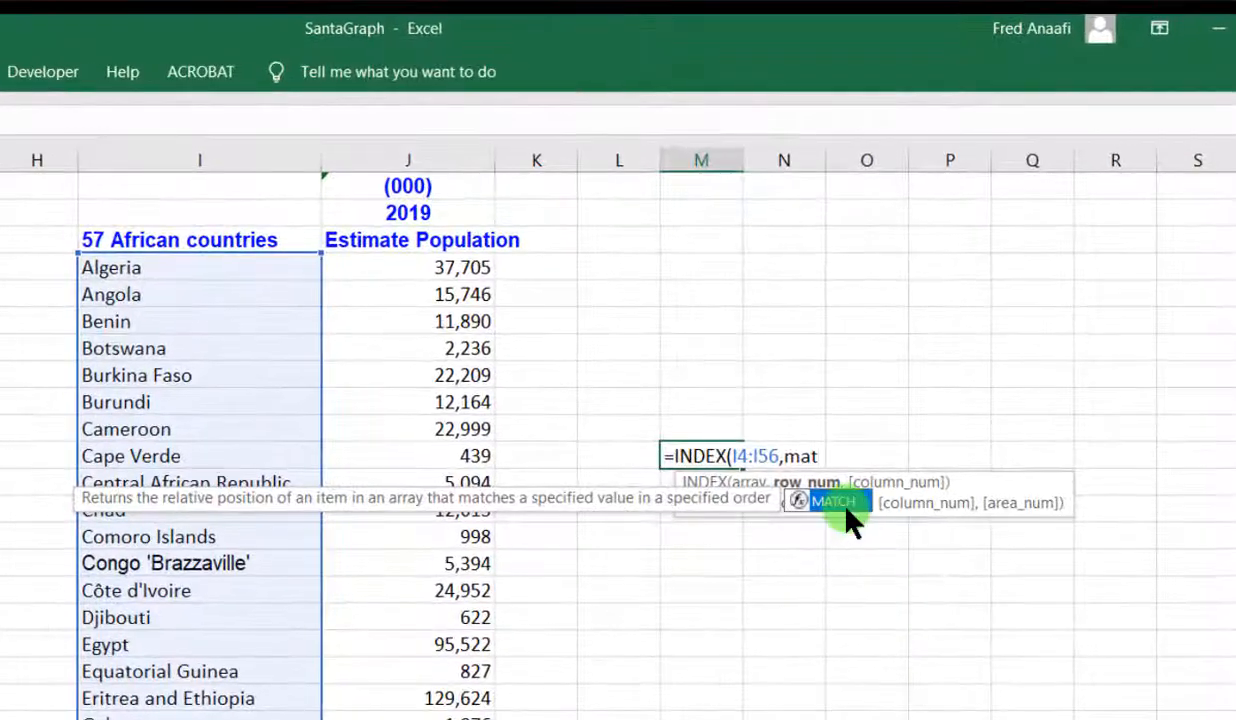
pyautogui.doubleClick(843, 504)
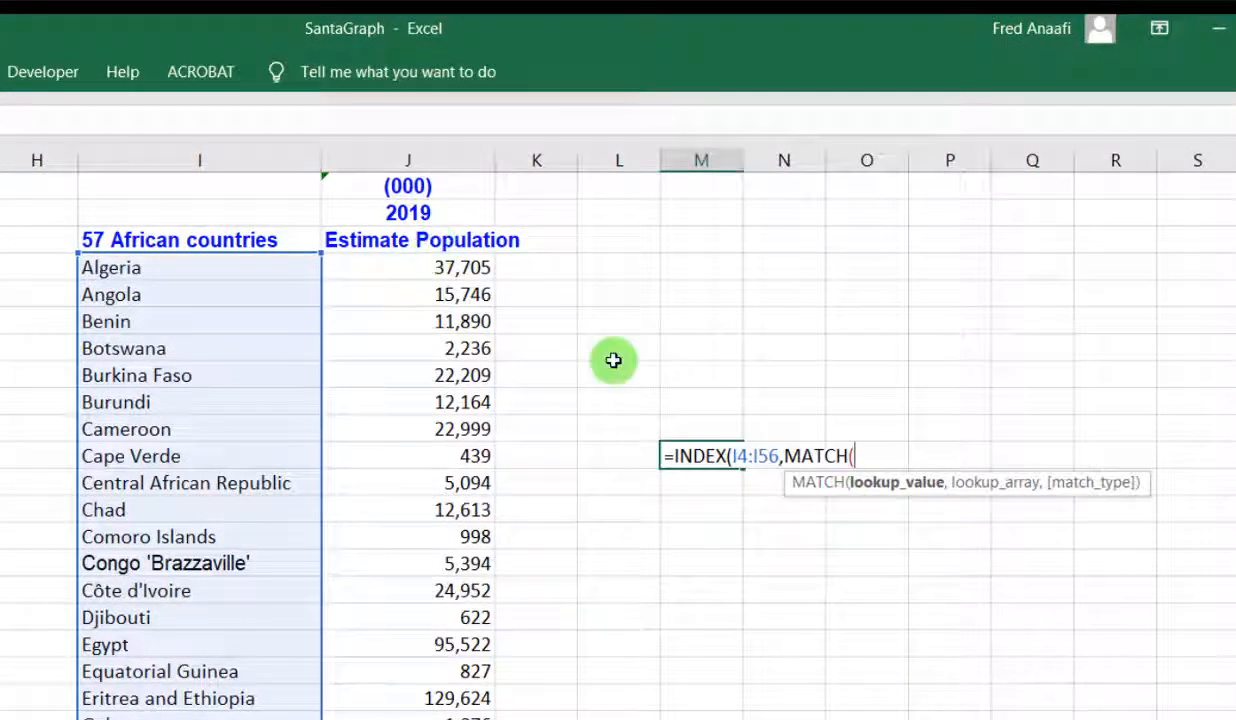
pyautogui.write('Max')
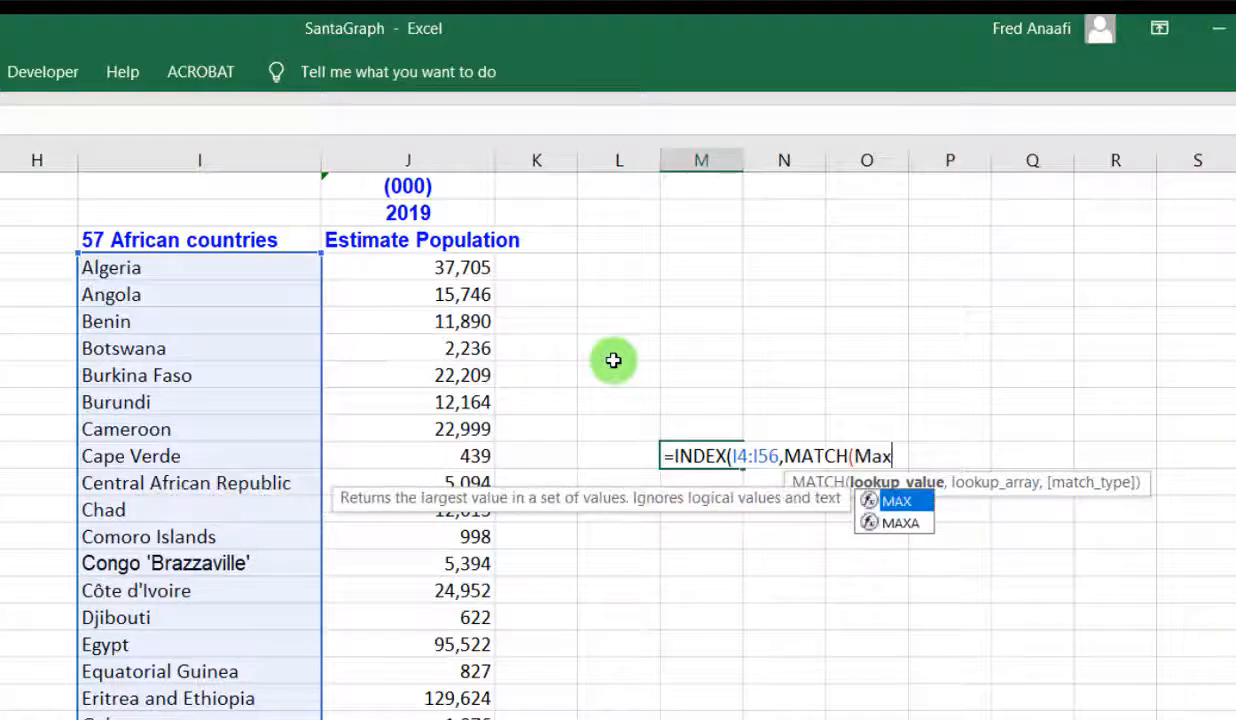
pyautogui.write('(')
pyautogui.click(436, 265)
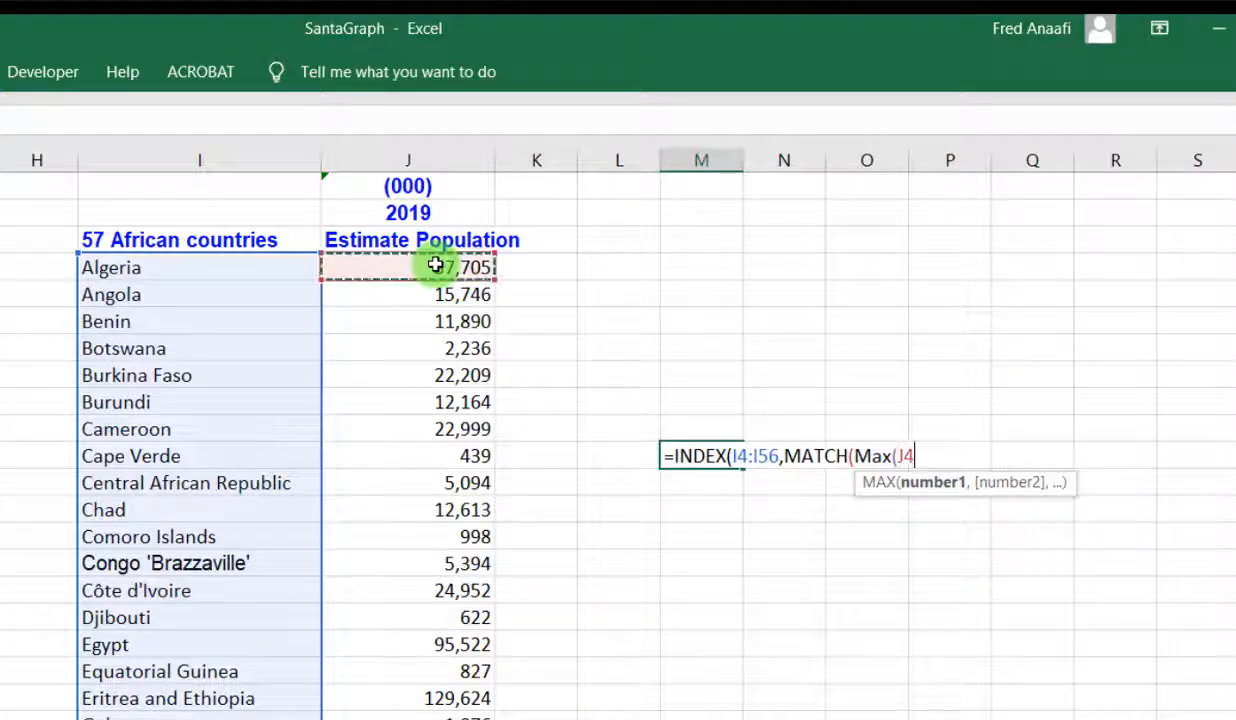
pyautogui.scroll(-8, 436, 265)
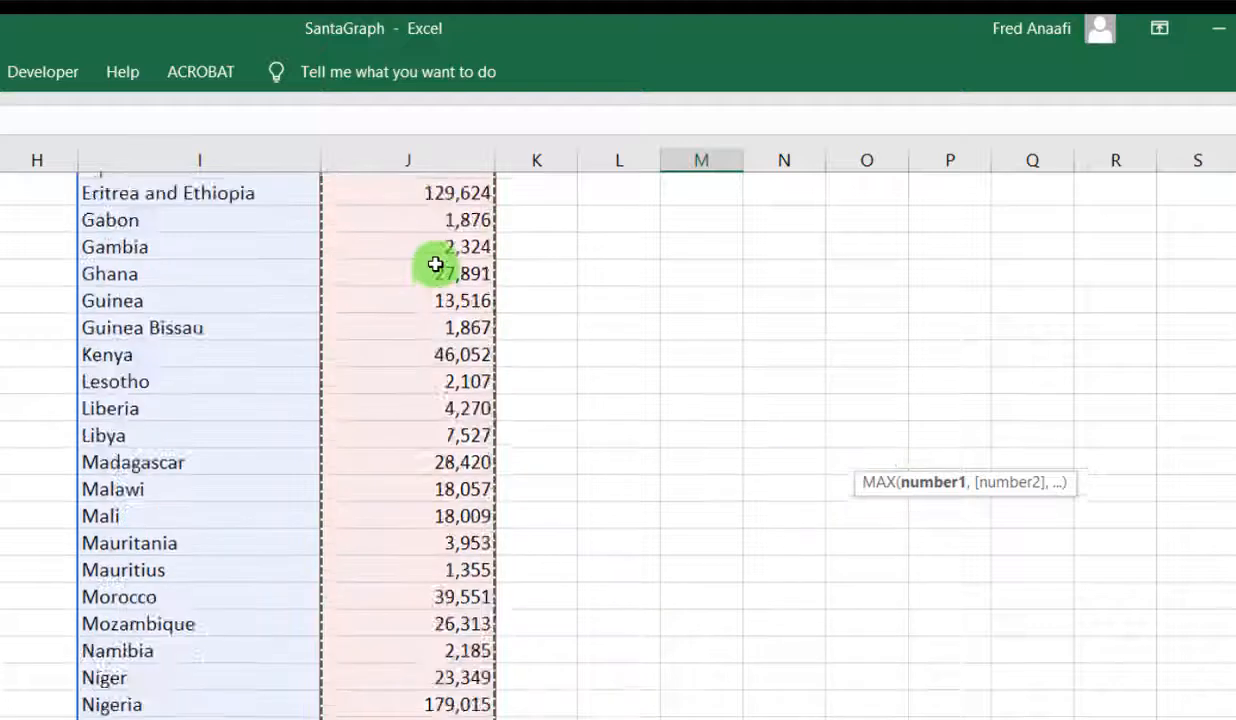
pyautogui.write(')')
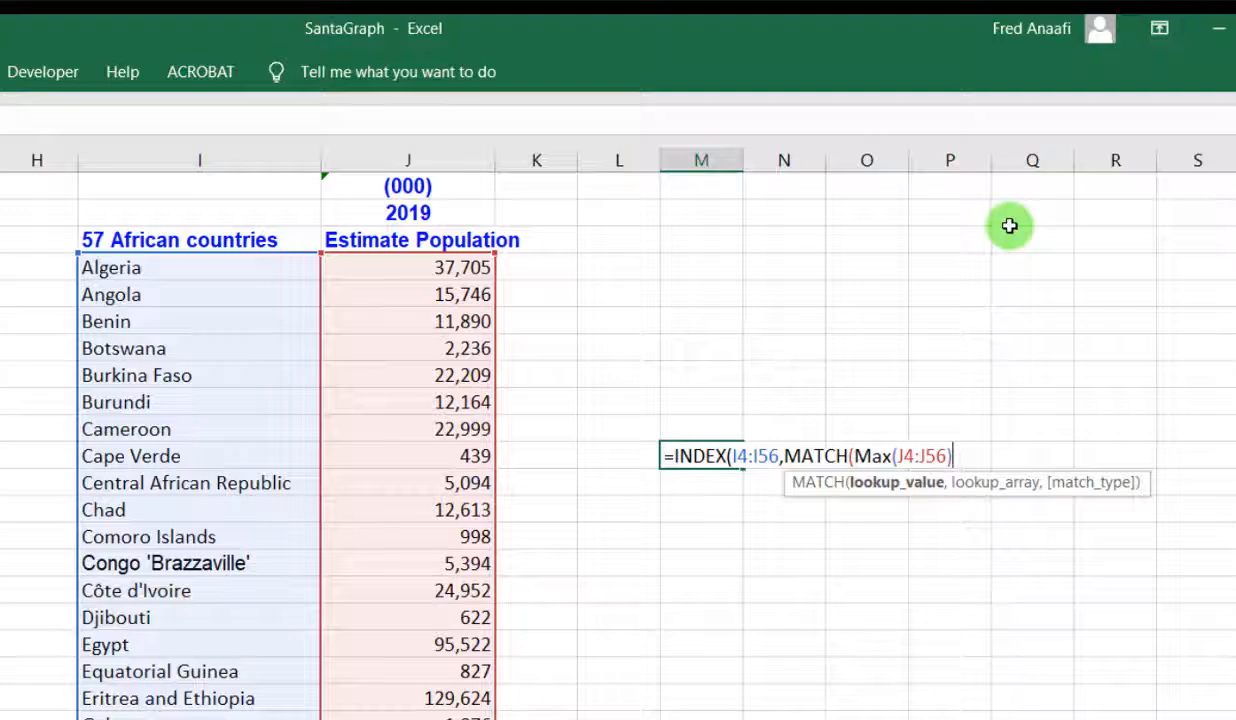
pyautogui.write(',')
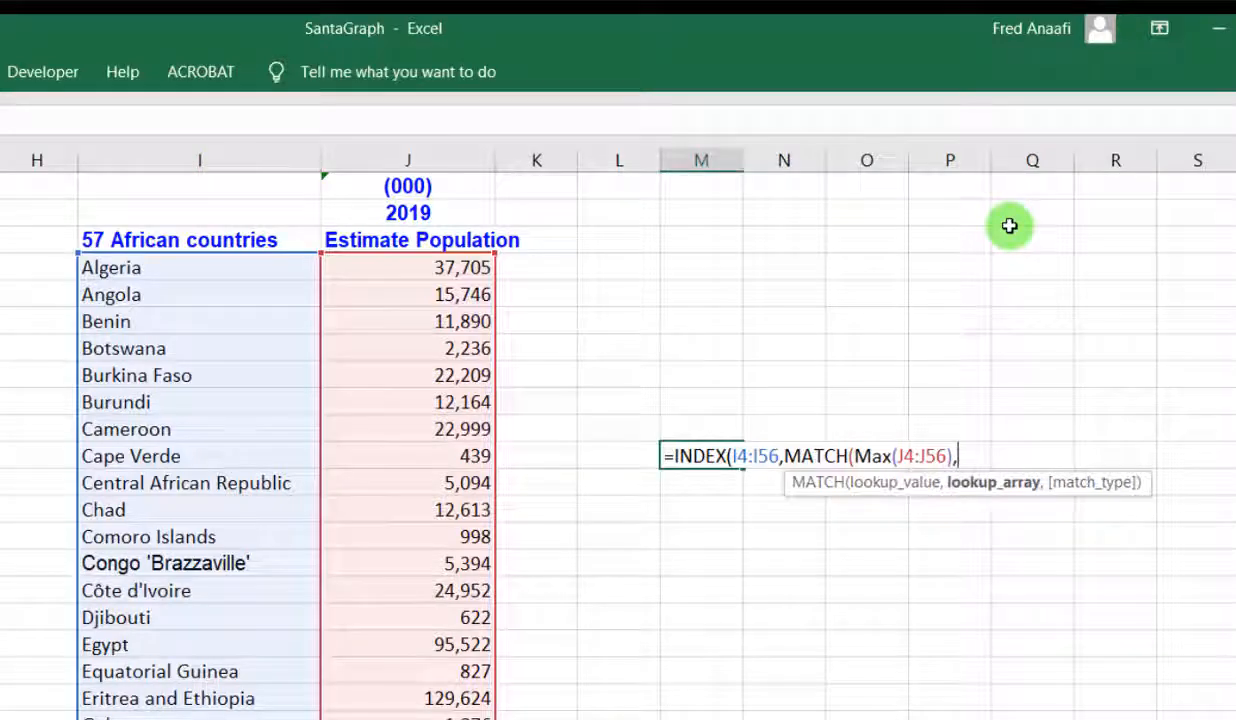
# Complete the MATCH with lookup array J4:J56 and exact match type 0, close both functions and enter the formula.
pyautogui.click(445, 266)
pyautogui.hotkey('ctrl', 'shift', 'Down')
pyautogui.write(',')
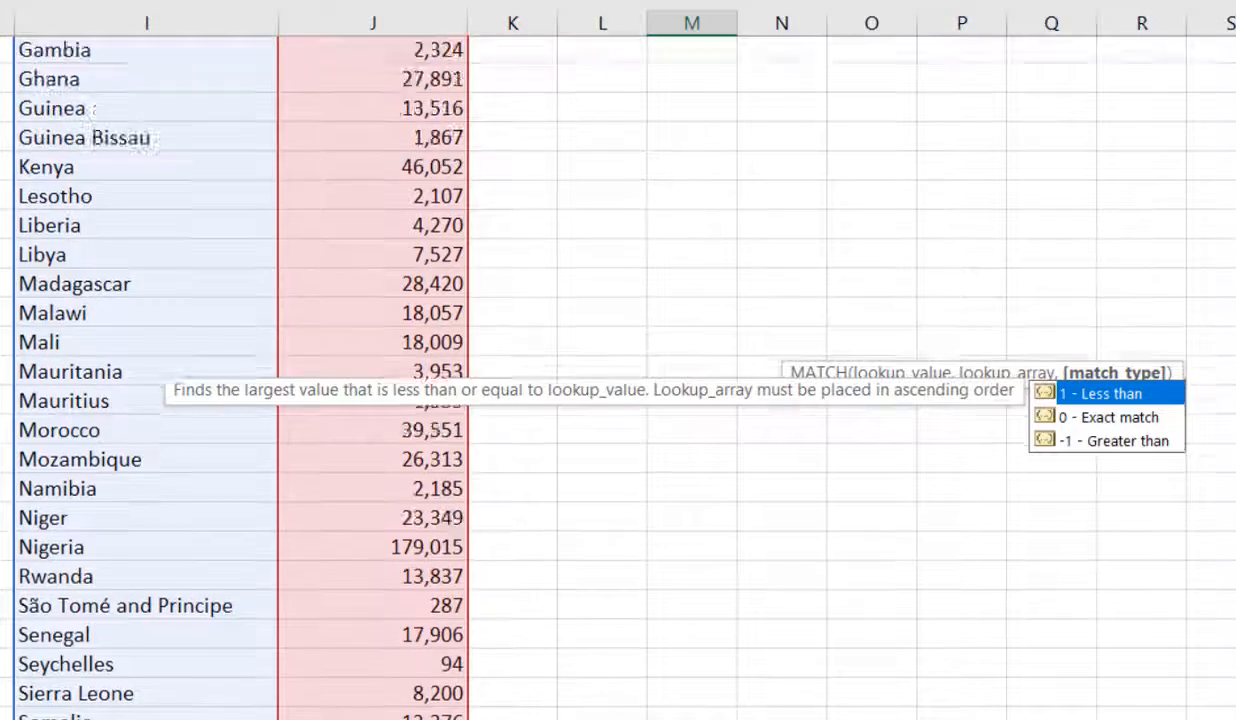
pyautogui.scroll(7, 600, 380)
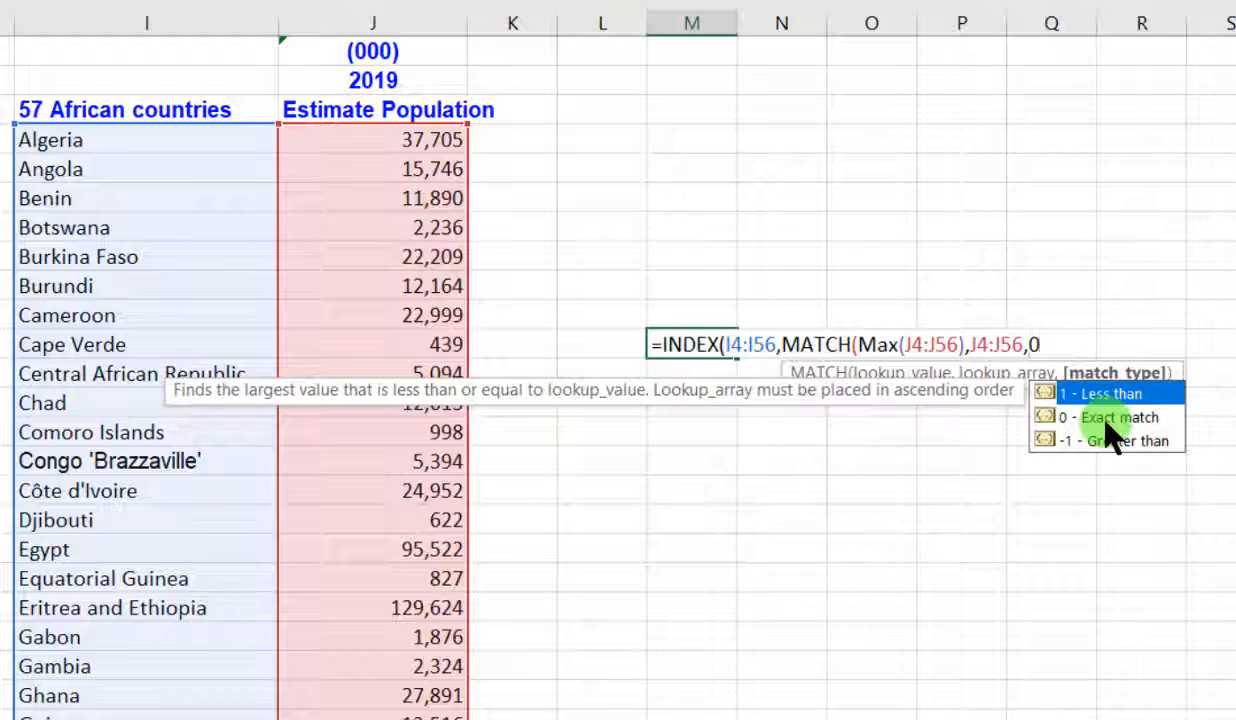
pyautogui.write(')')
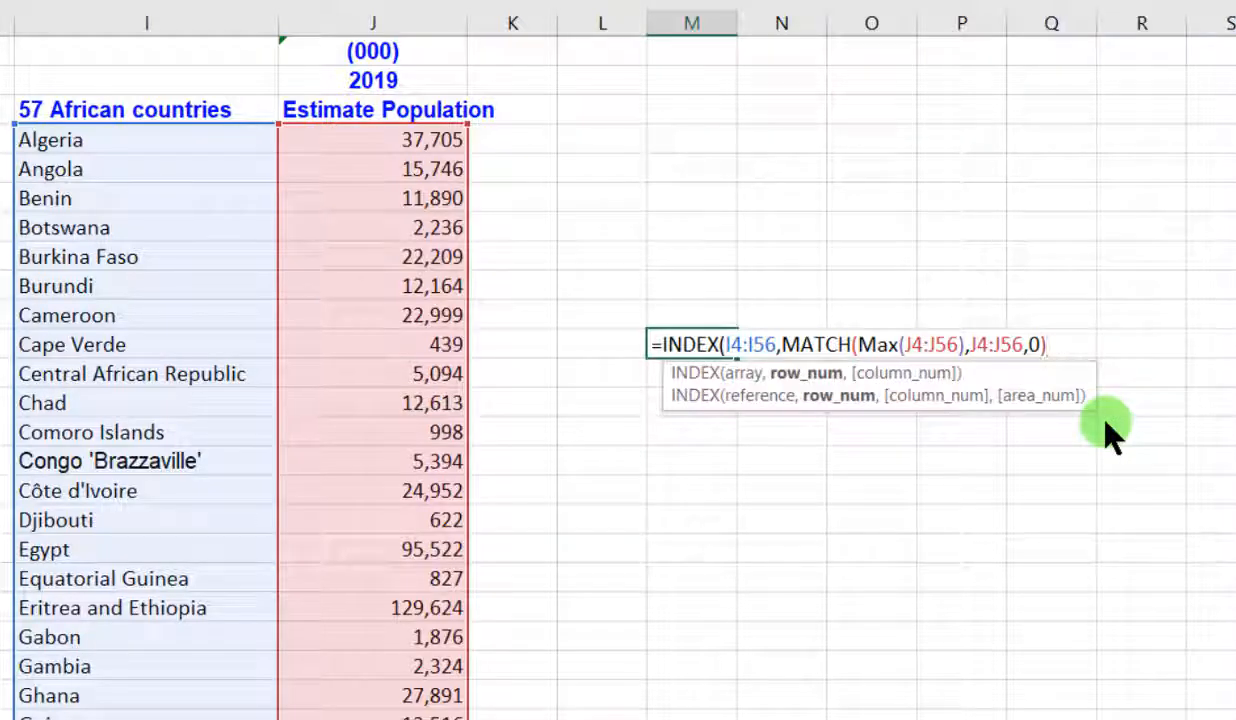
pyautogui.write(')')
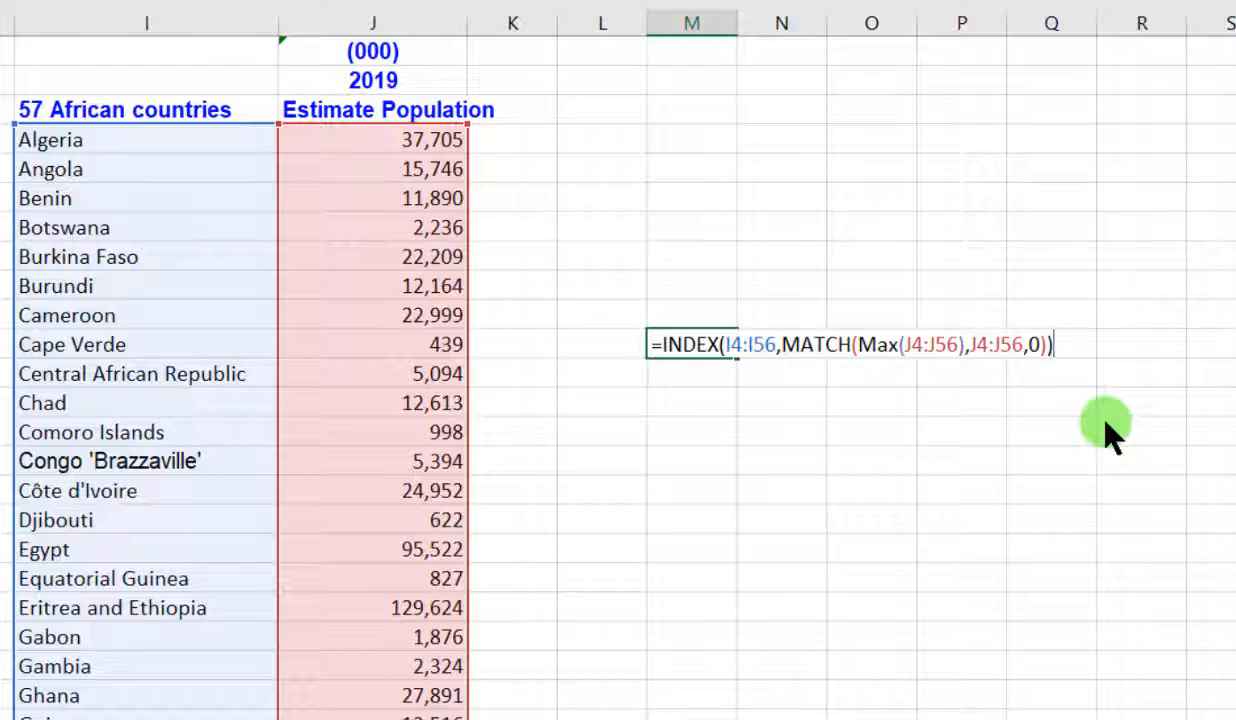
pyautogui.press('Return')
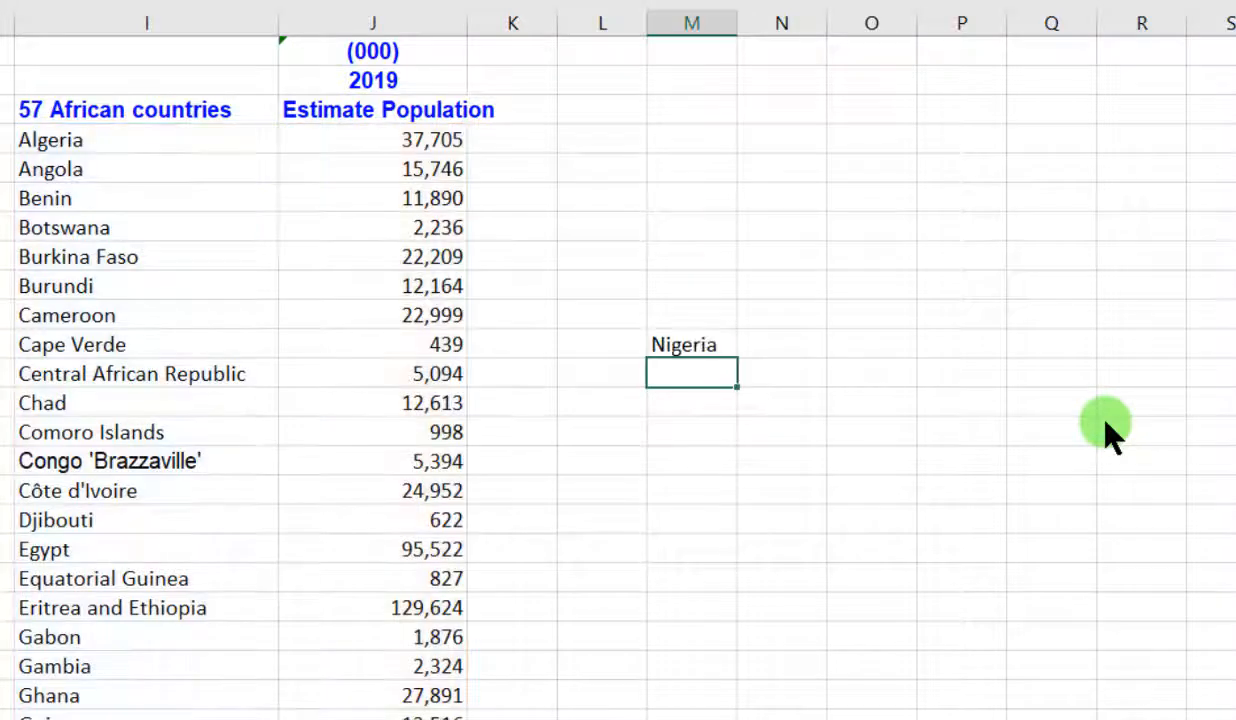
pyautogui.click(690, 345)
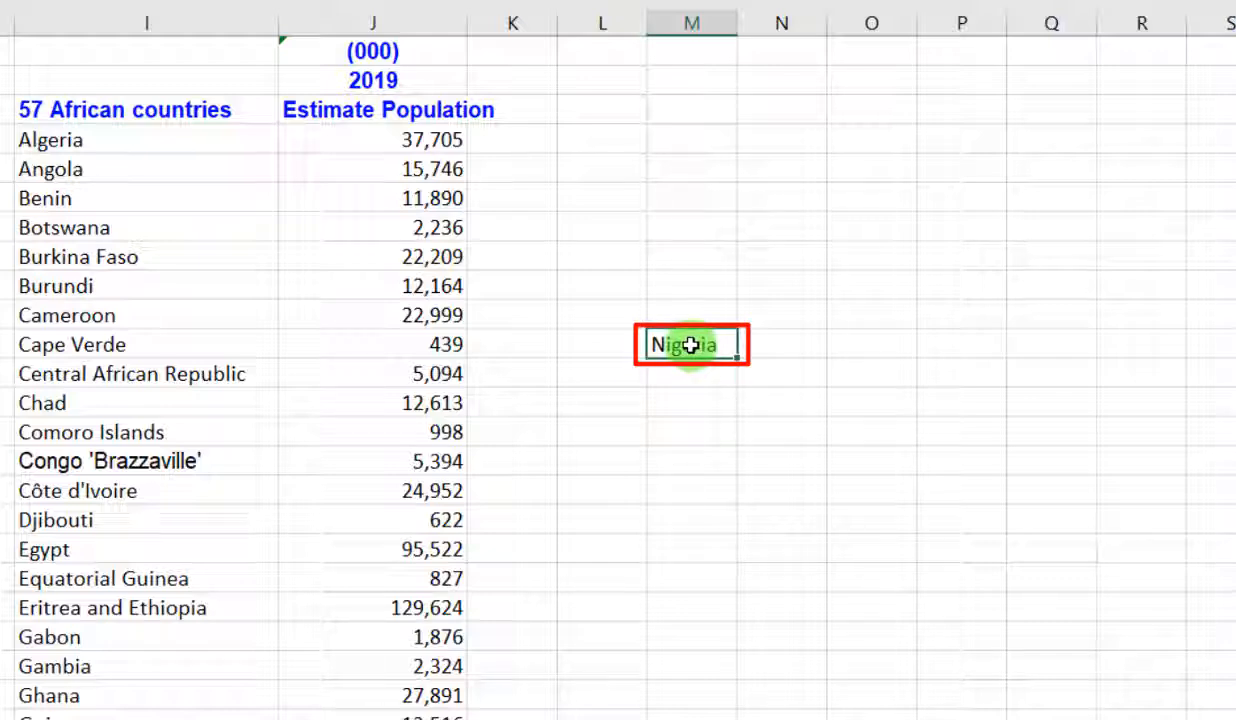
pyautogui.click(727, 548)
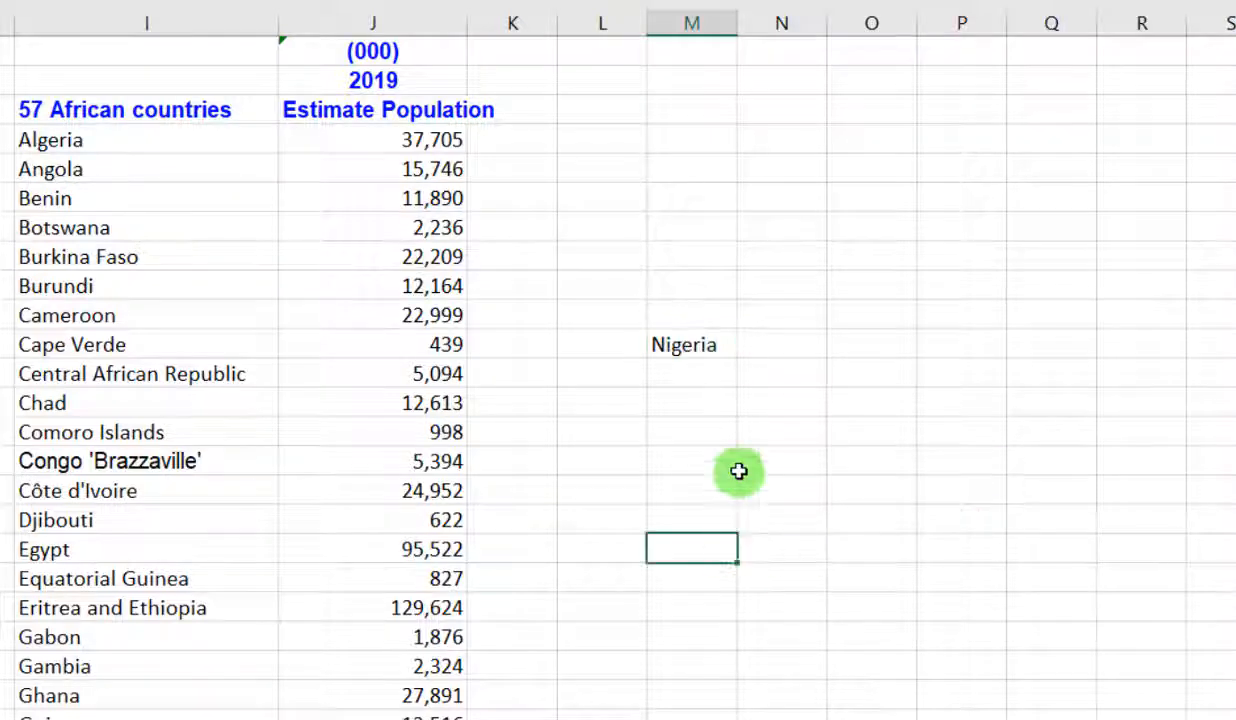
pyautogui.click(695, 346)
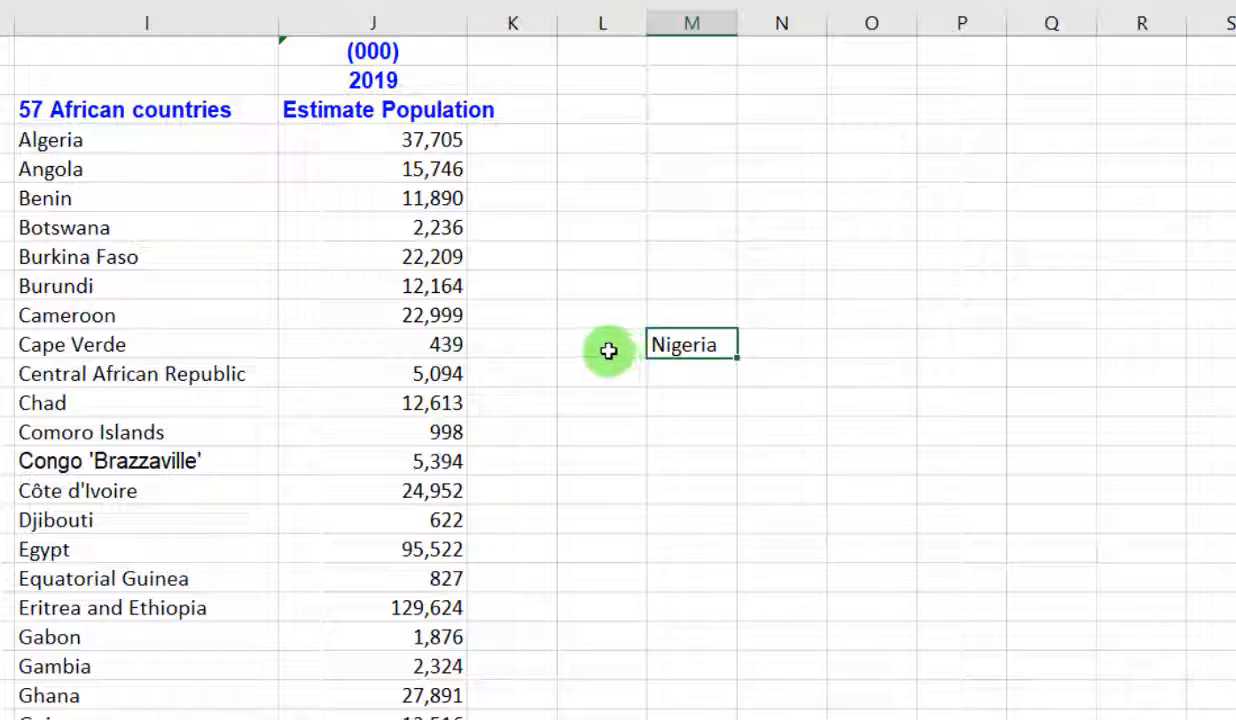
# Label the maximum result by entering "Country with Highest Population" in cell M10.
pyautogui.click(669, 314)
pyautogui.write('Country')
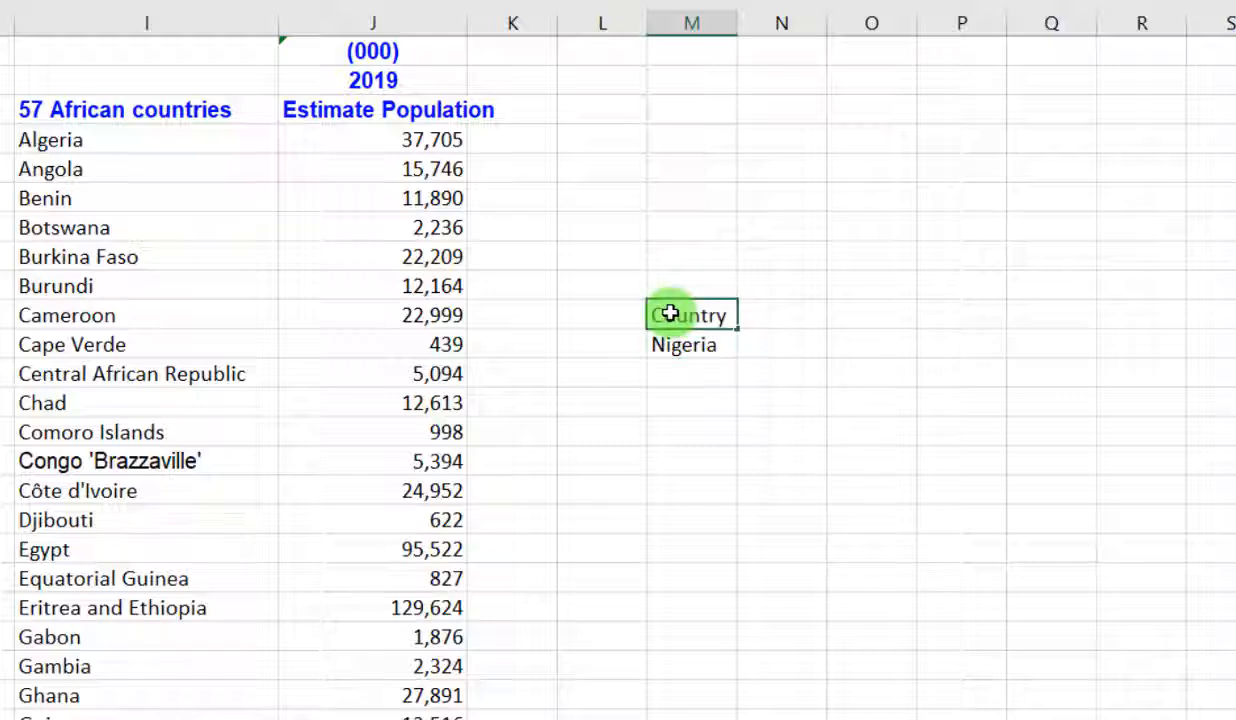
pyautogui.write(' with Highest')
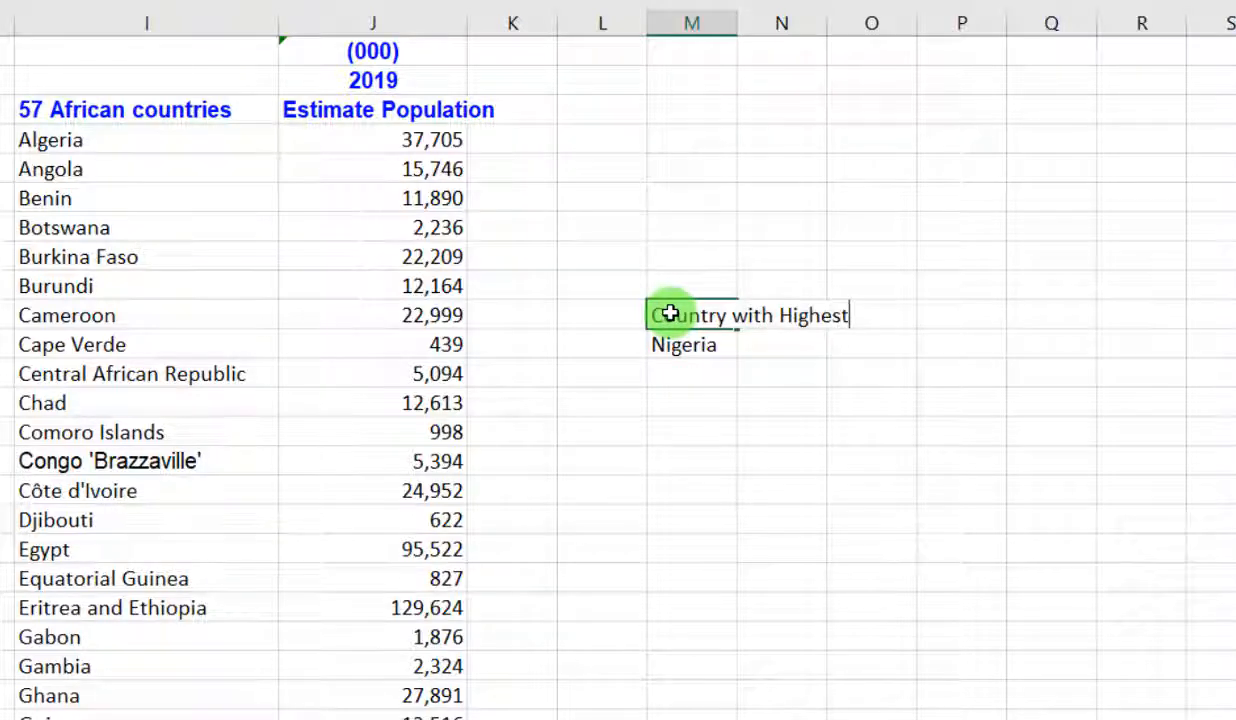
pyautogui.write(' Population')
pyautogui.press('Return')
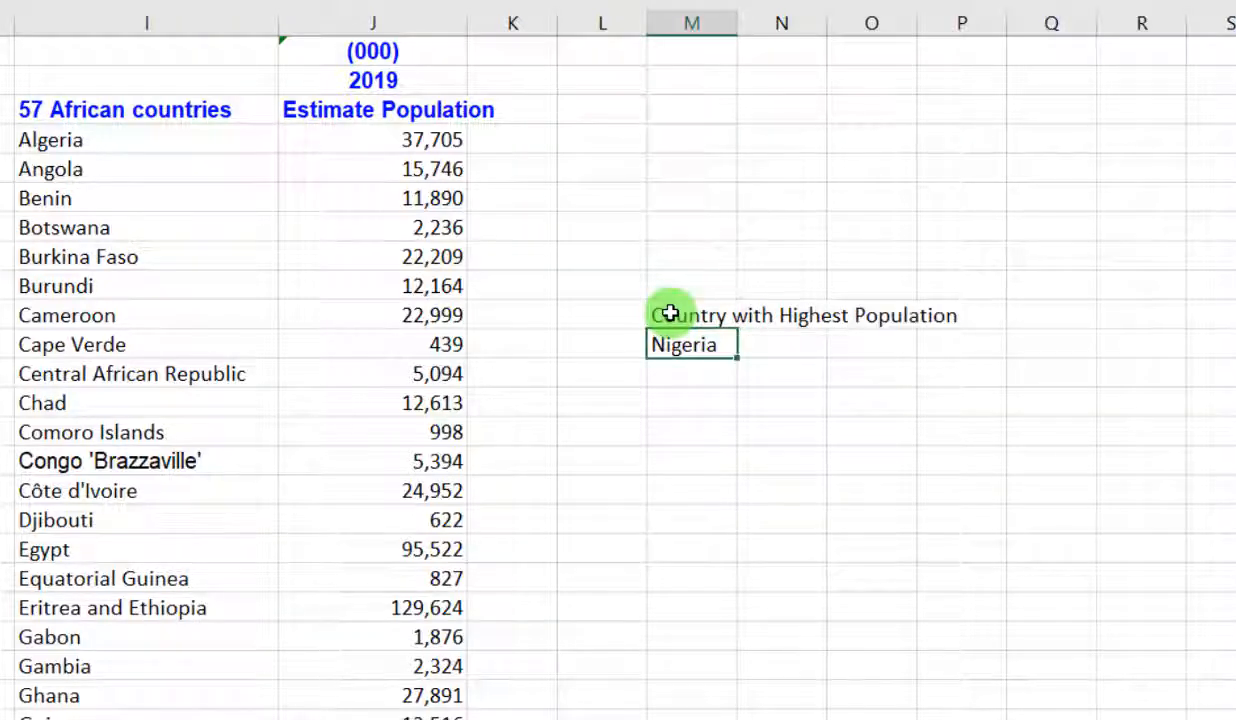
# Enter the label "Country with Min Population" in cell M13.
pyautogui.press('Return')
pyautogui.press('Return')
pyautogui.write('Country with Min Po')
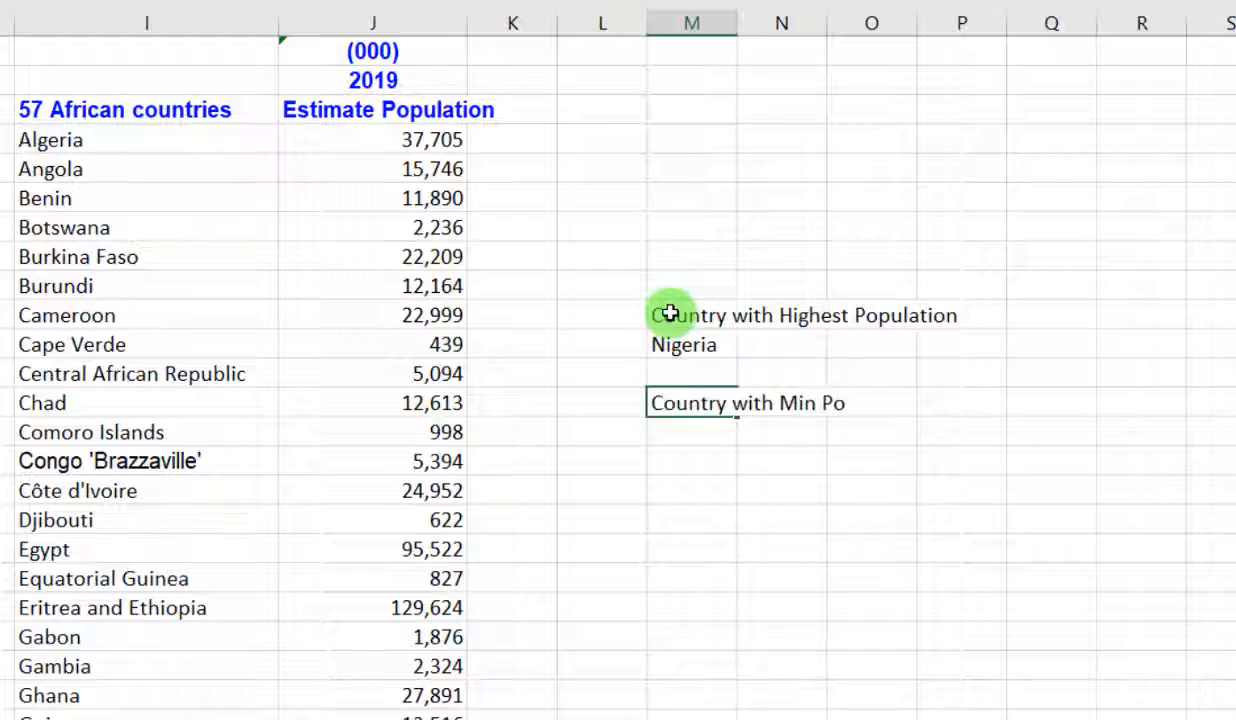
pyautogui.write('pulation')
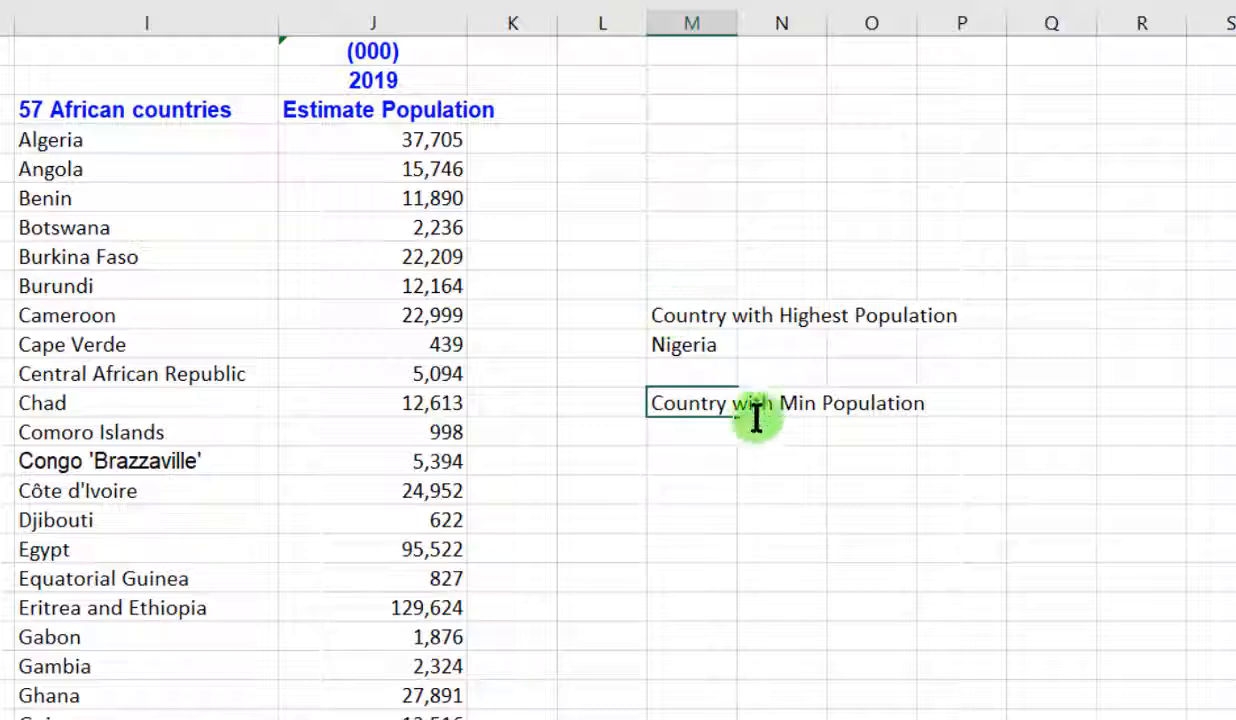
pyautogui.press('Return')
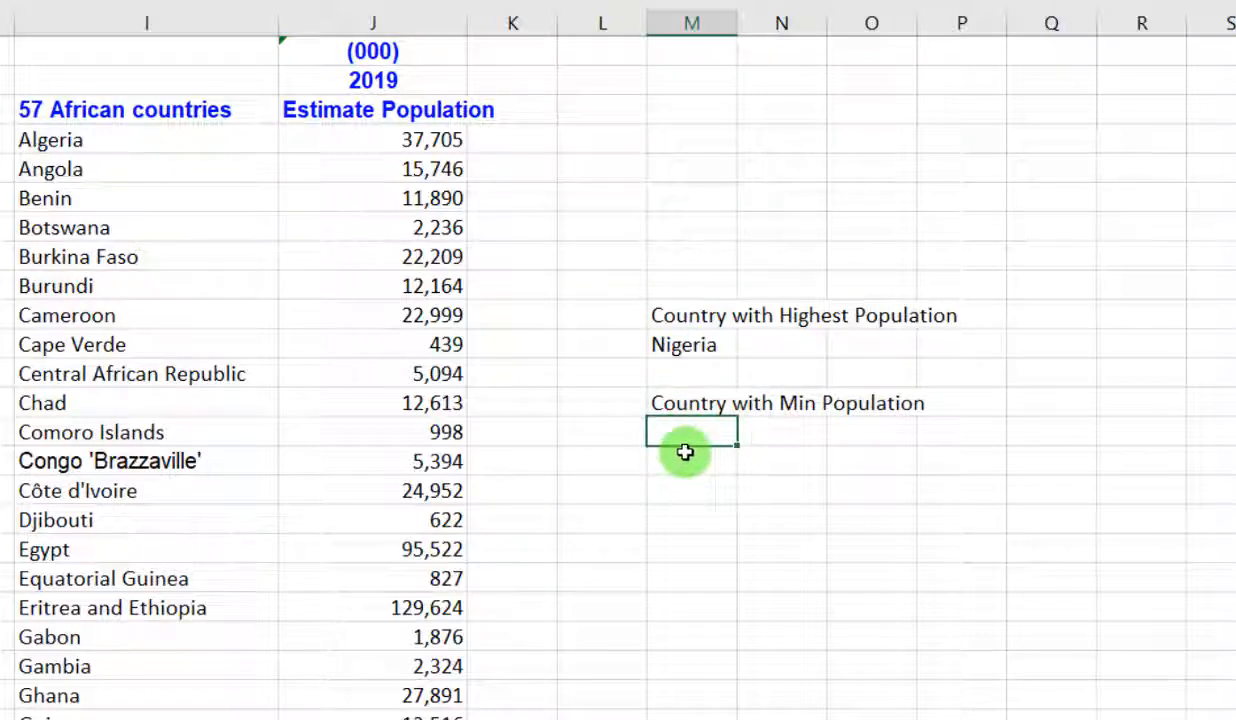
# Begin an INDEX formula in cell M15 with the country names I4:I56 as its array.
pyautogui.click(683, 455)
pyautogui.write('=')
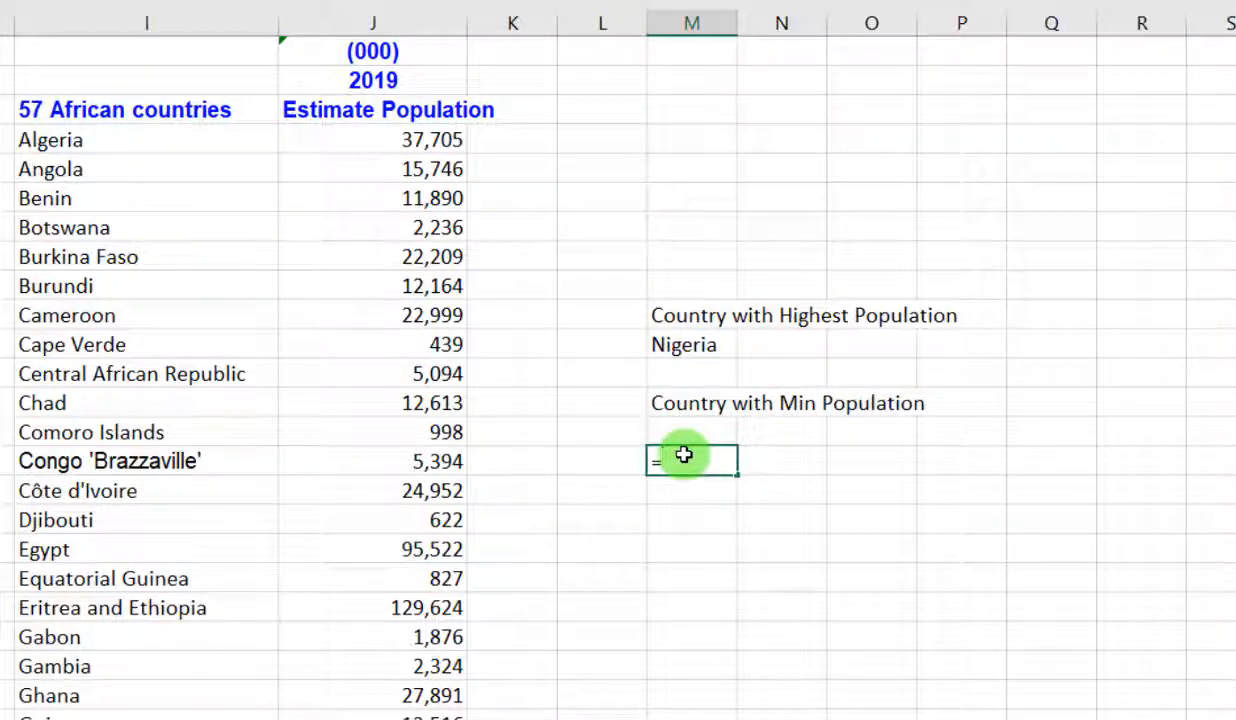
pyautogui.write('IN')
pyautogui.press('Tab')
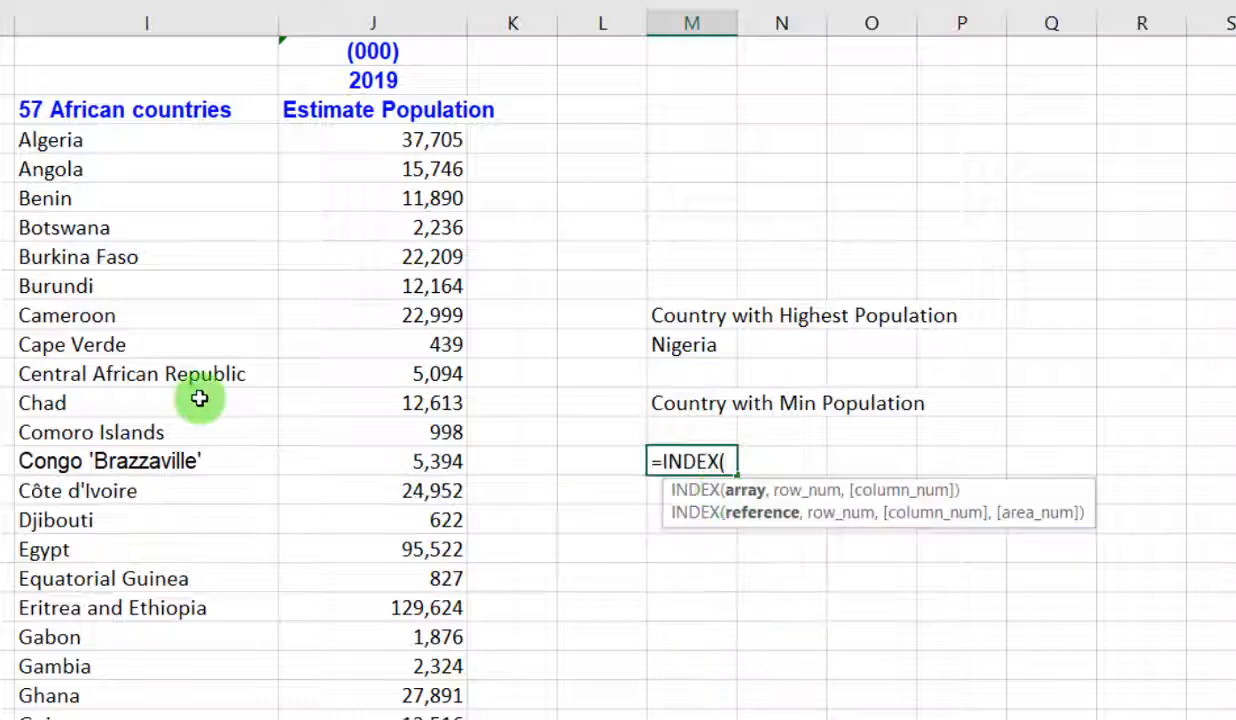
pyautogui.click(90, 141)
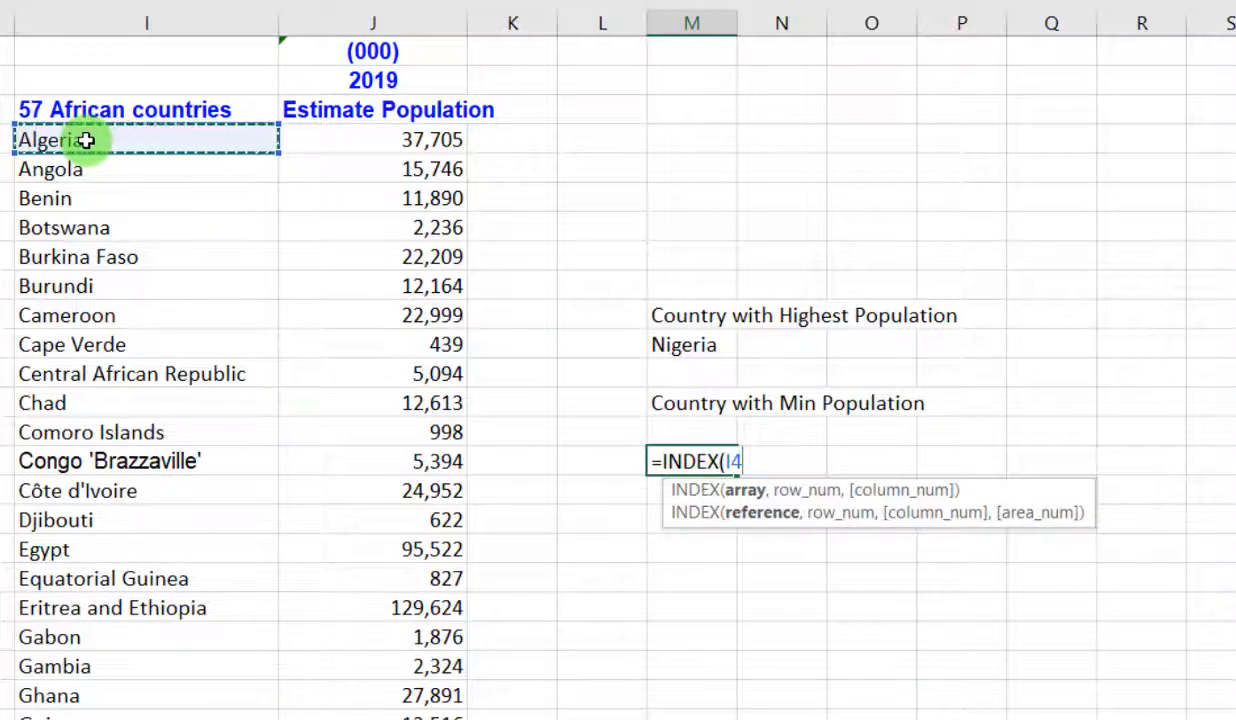
pyautogui.hotkey('ctrl', 'shift', 'Down')
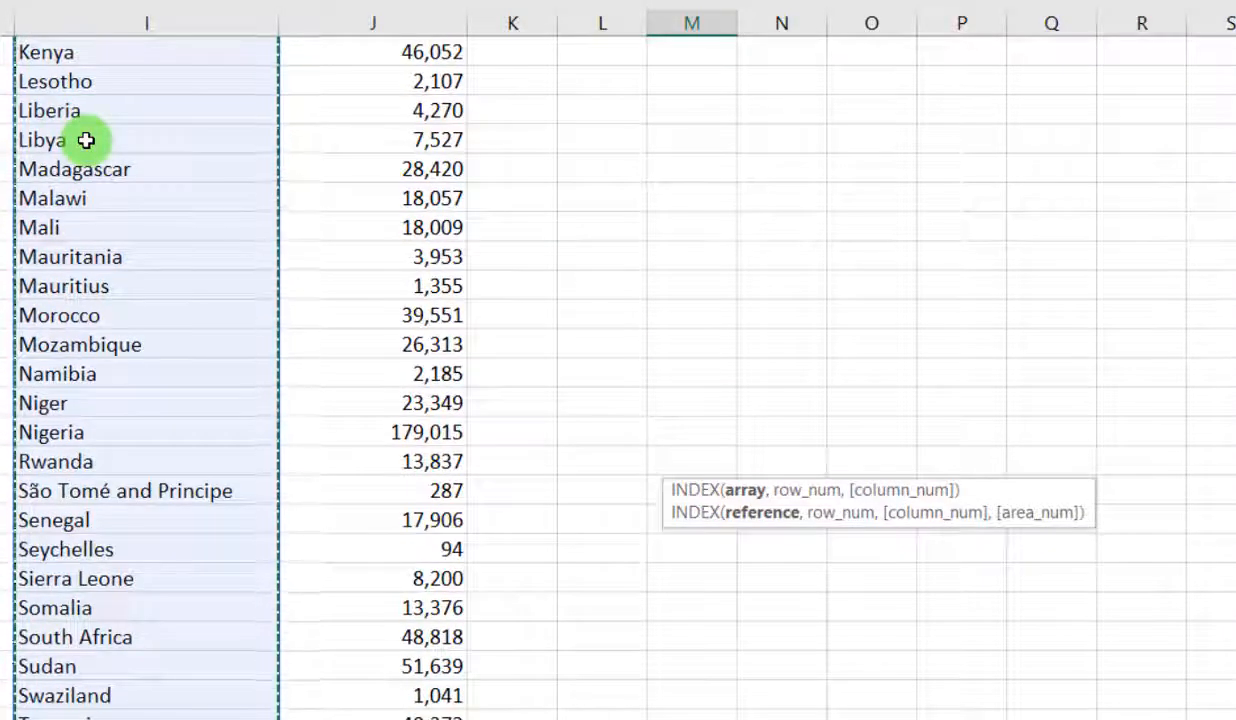
pyautogui.write(',')
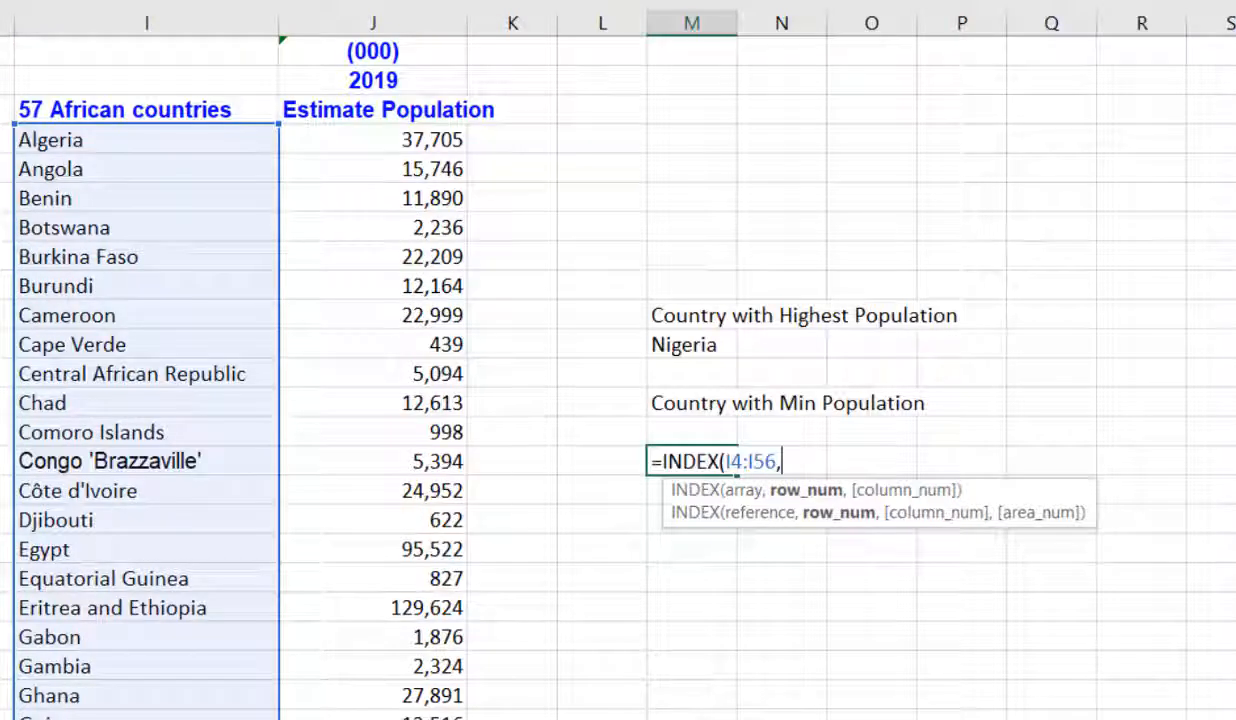
# Nest a MATCH function as the row number, with MIN of the populations J4:J56 as its lookup value.
pyautogui.write('Mat')
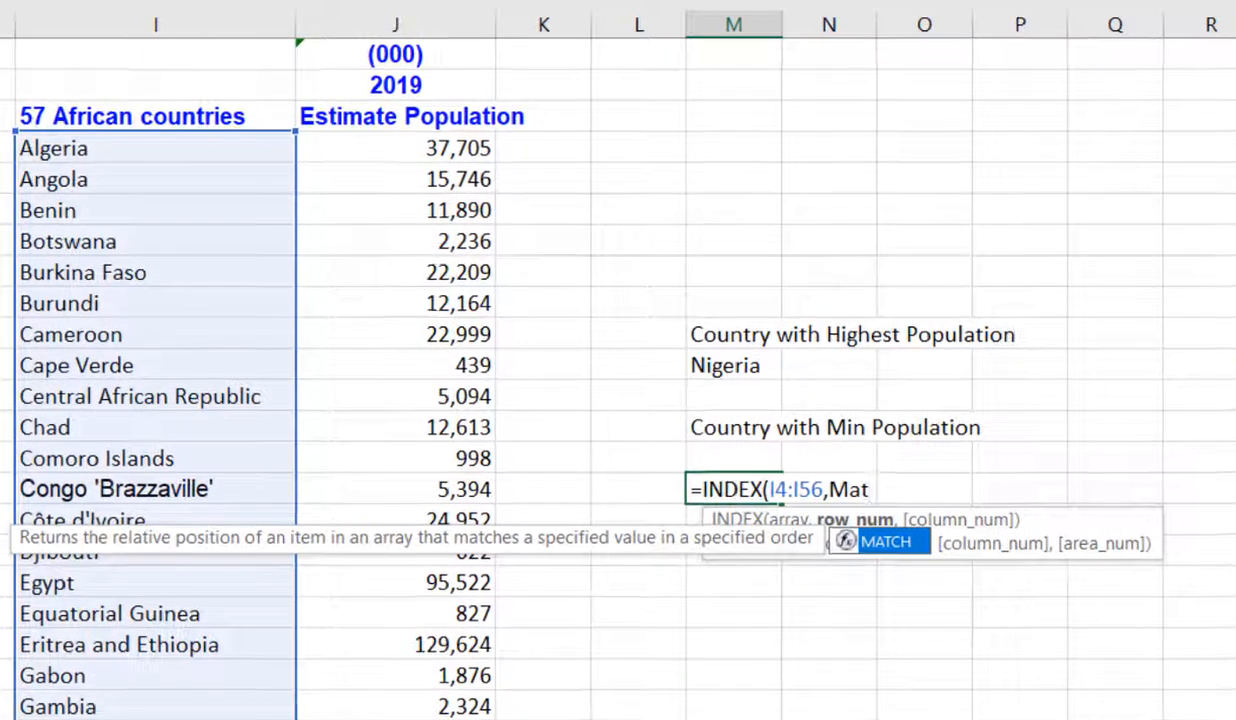
pyautogui.doubleClick(893, 542)
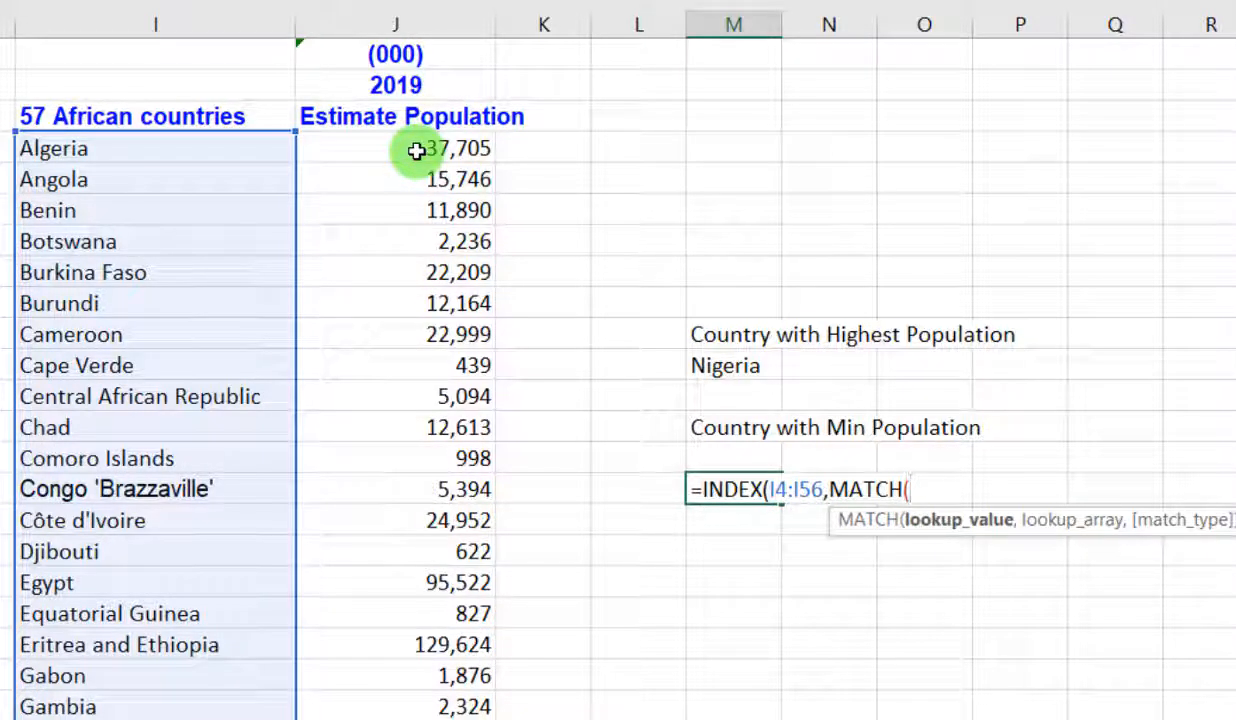
pyautogui.write('Min')
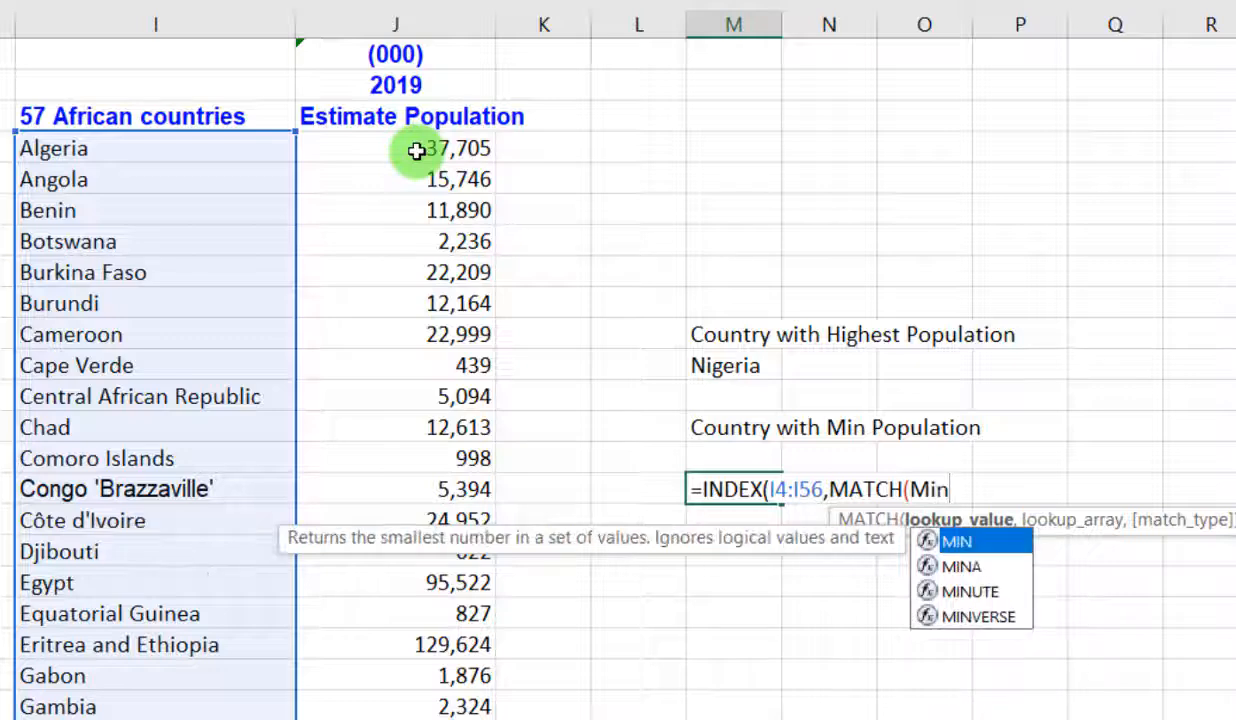
pyautogui.doubleClick(954, 543)
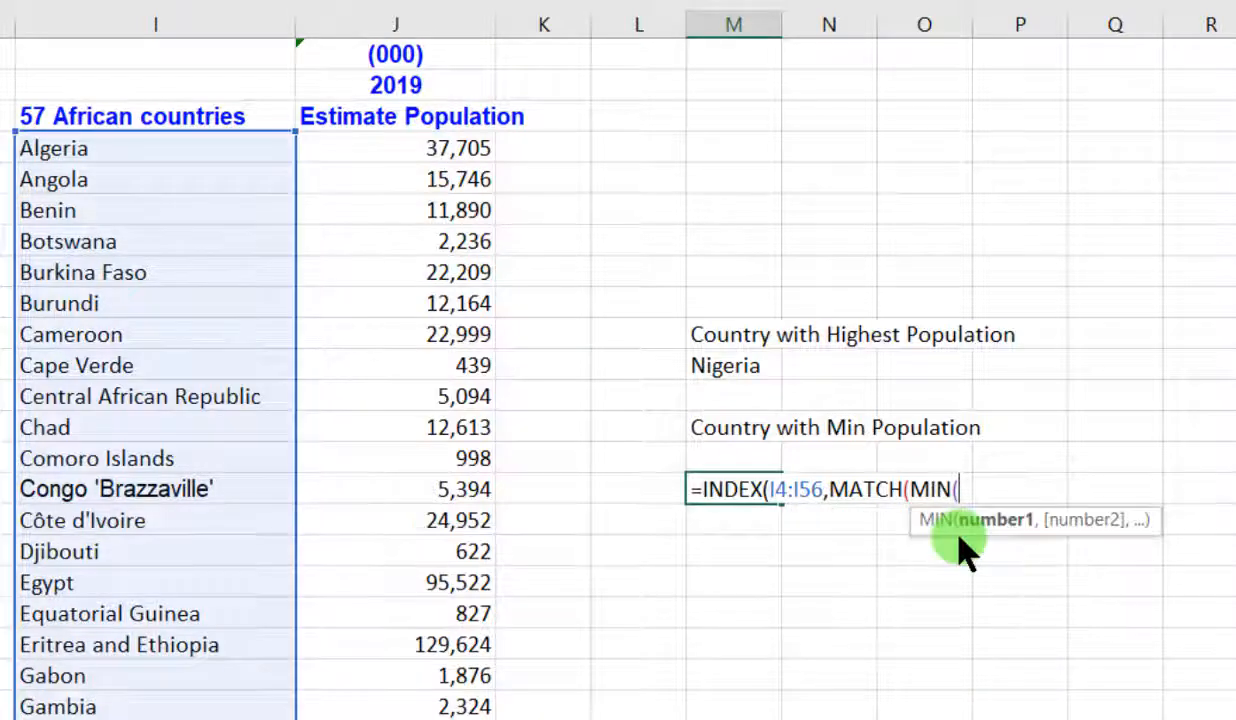
pyautogui.click(417, 148)
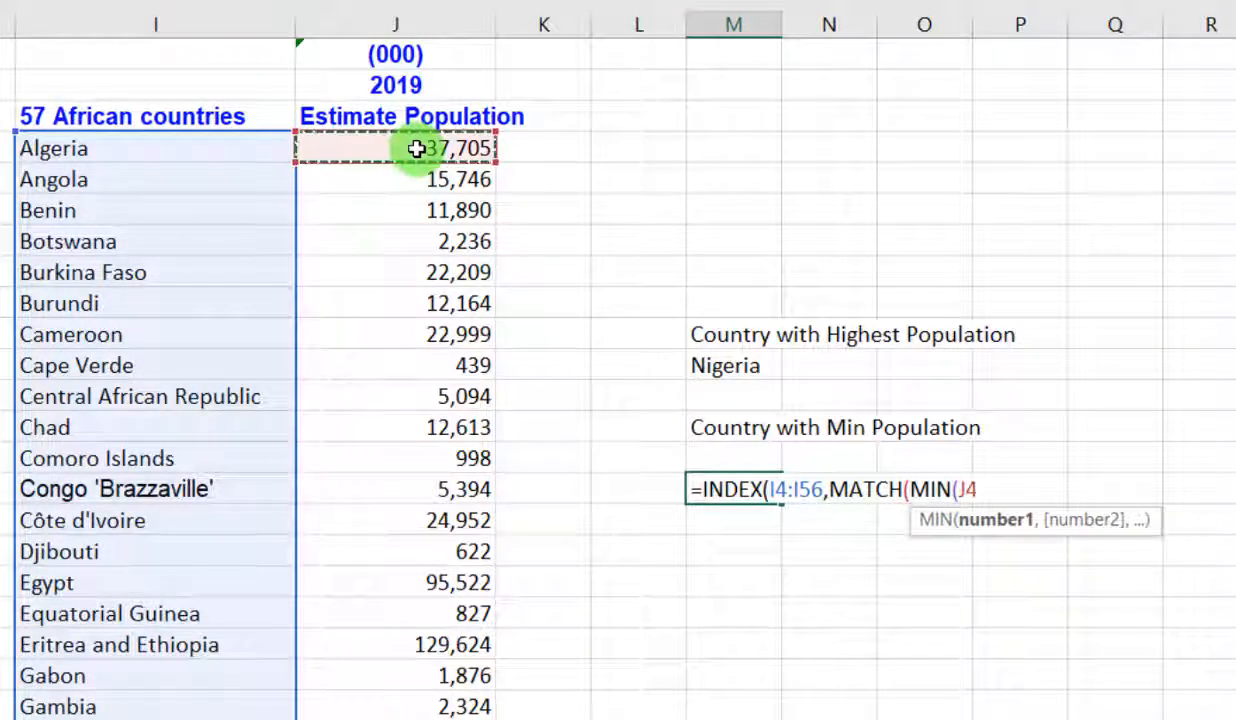
pyautogui.hotkey('ctrl', 'shift', 'Down')
pyautogui.write(')')
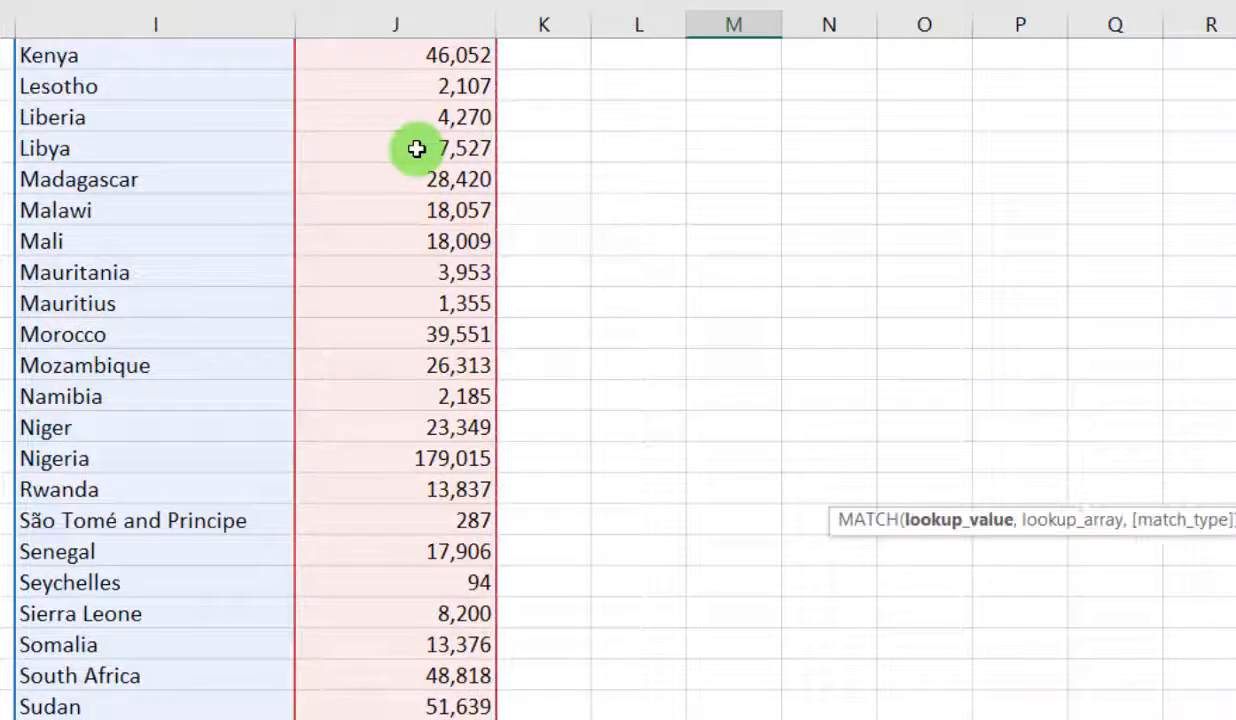
pyautogui.write(',')
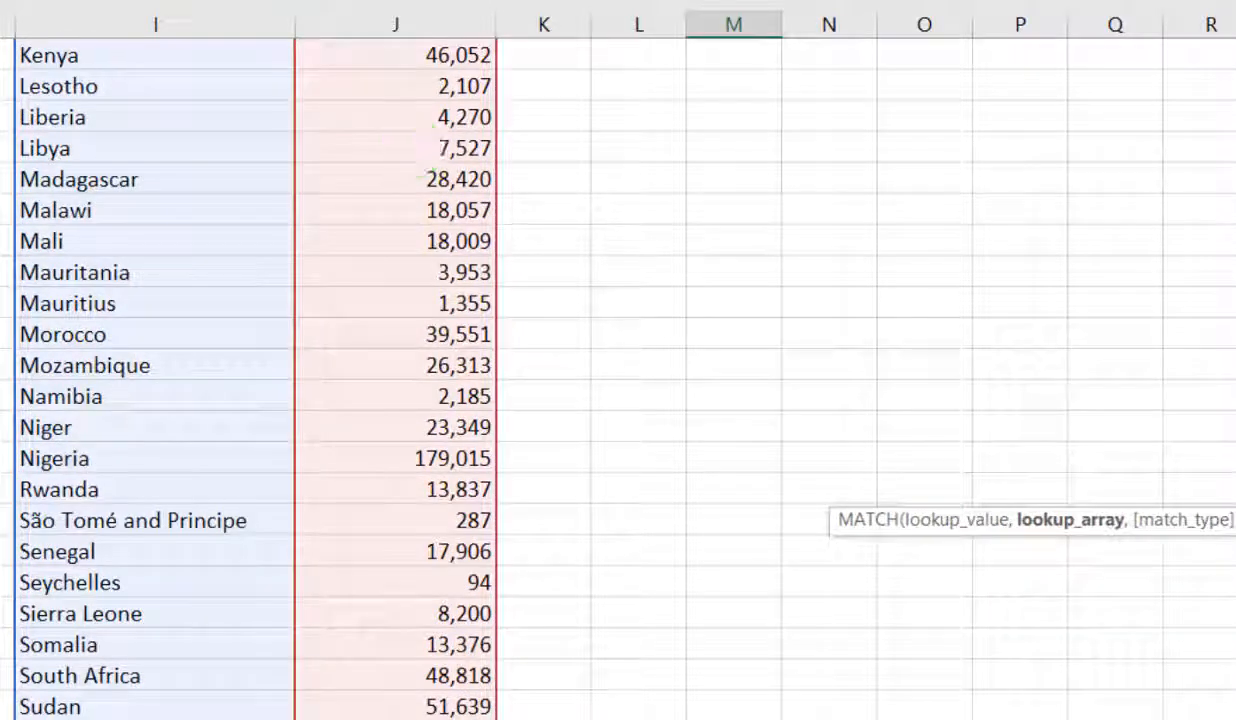
# Complete the MATCH with lookup array J4:J56 and match type 0, close both functions and enter the minimum-population formula.
pyautogui.scroll(8, 417, 148)
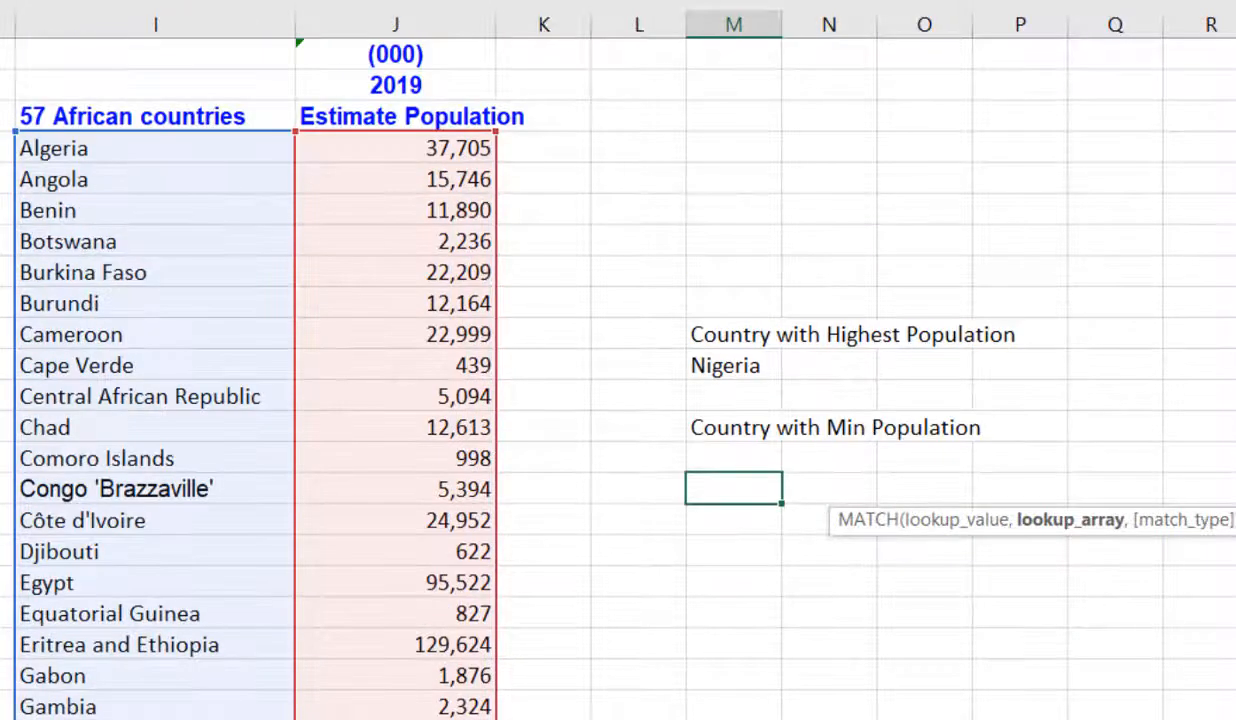
pyautogui.click(400, 145)
pyautogui.hotkey('ctrl', 'shift', 'Down')
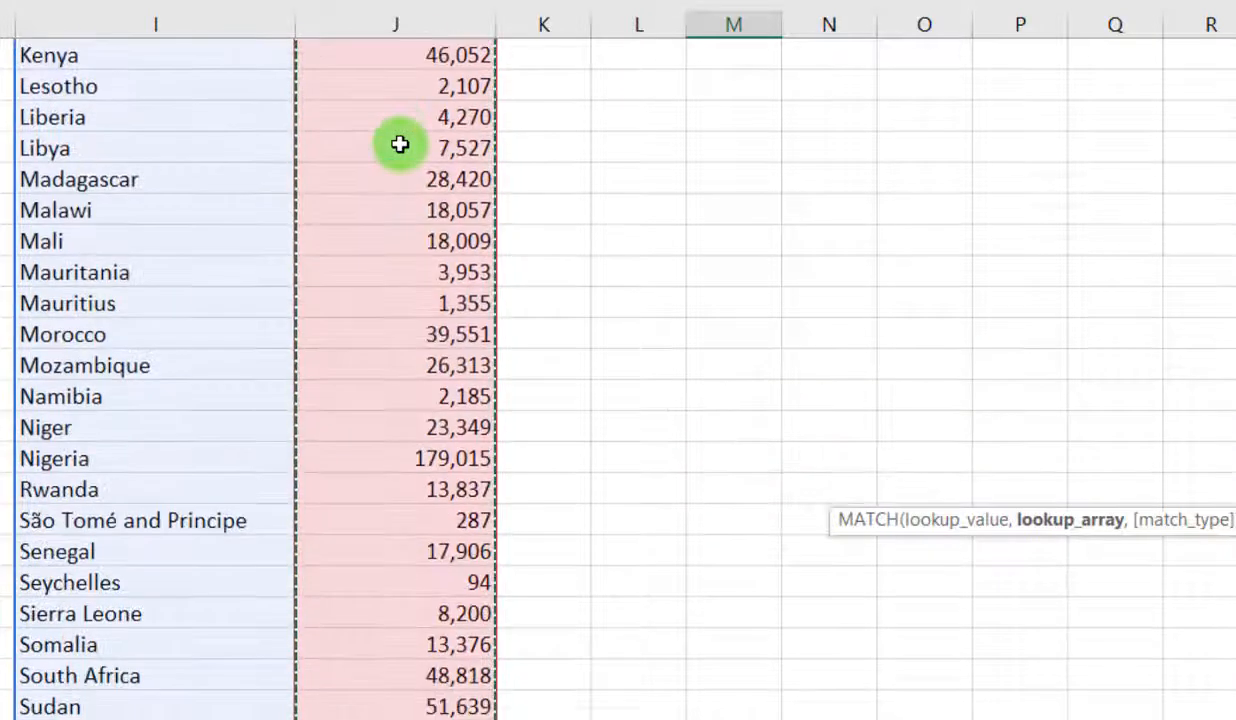
pyautogui.write(',')
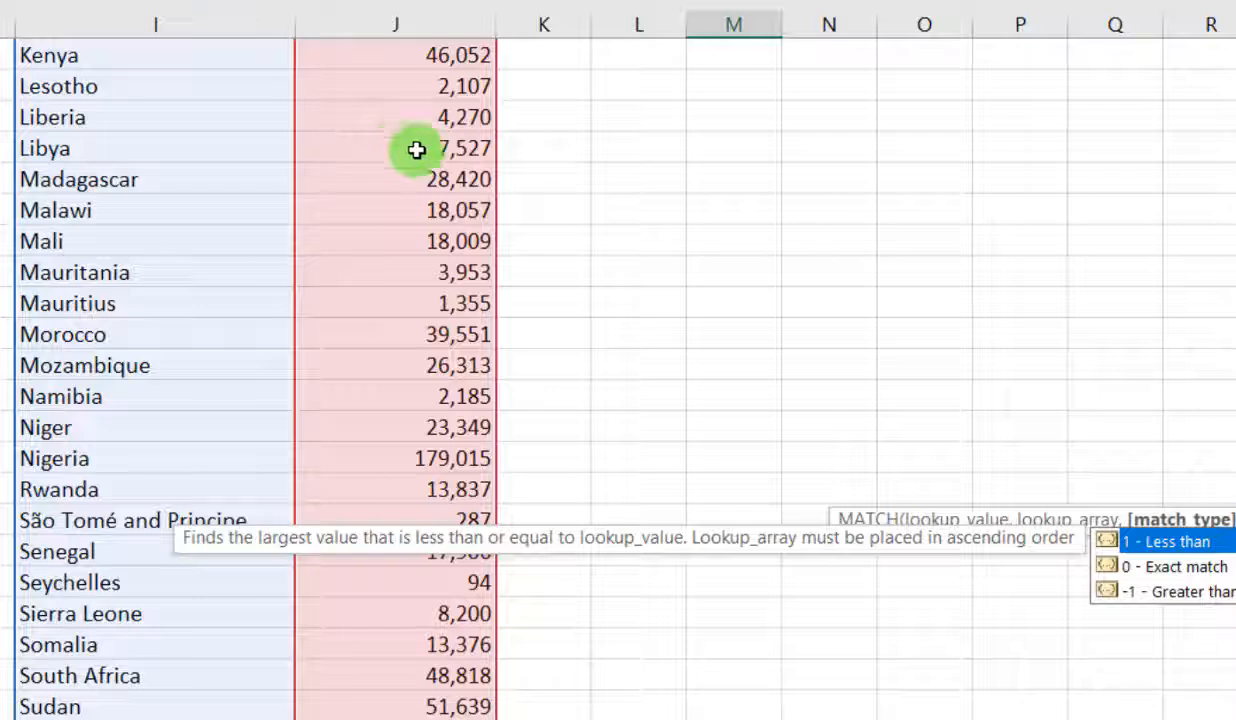
pyautogui.scroll(8, 618, 370)
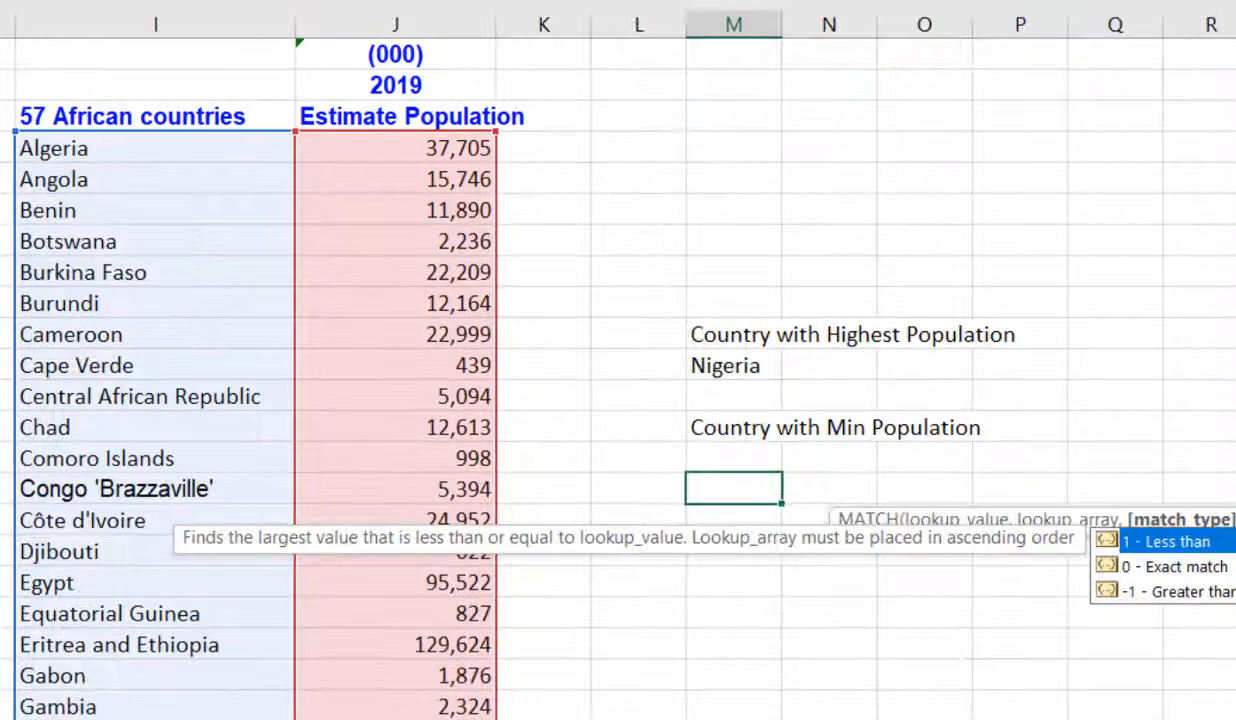
pyautogui.write('),J4:J56,0')
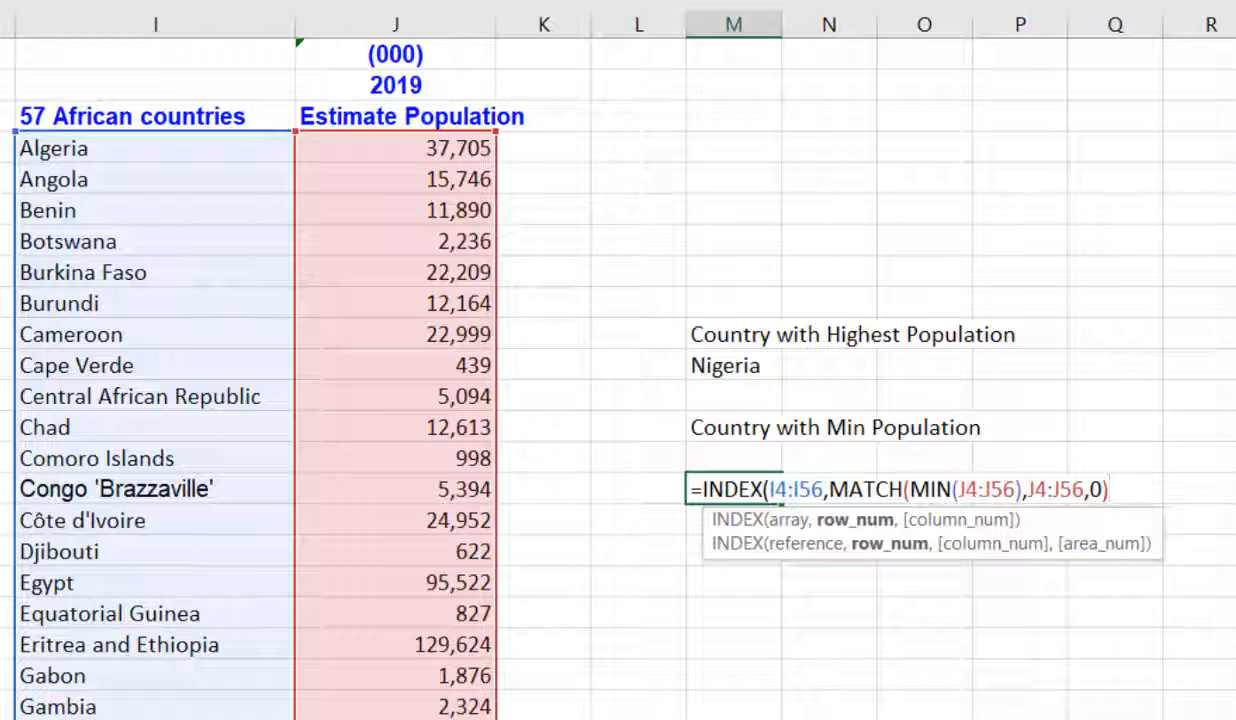
pyautogui.write(')')
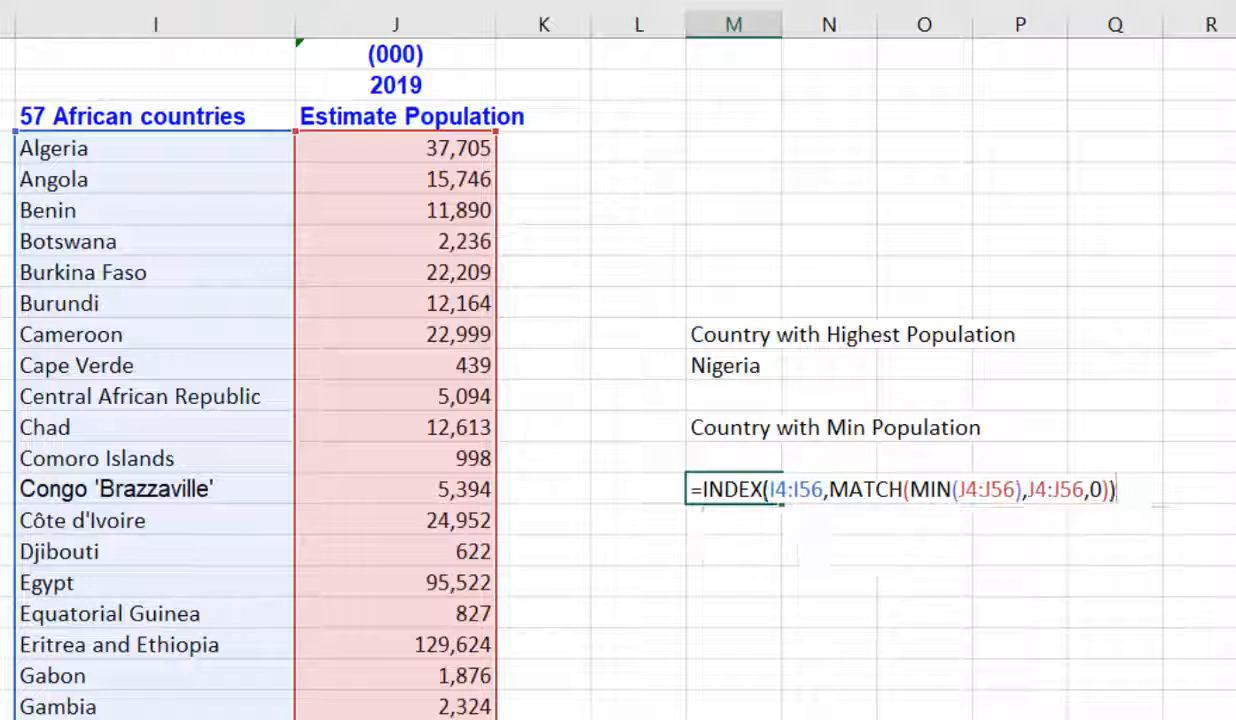
pyautogui.press('Return')
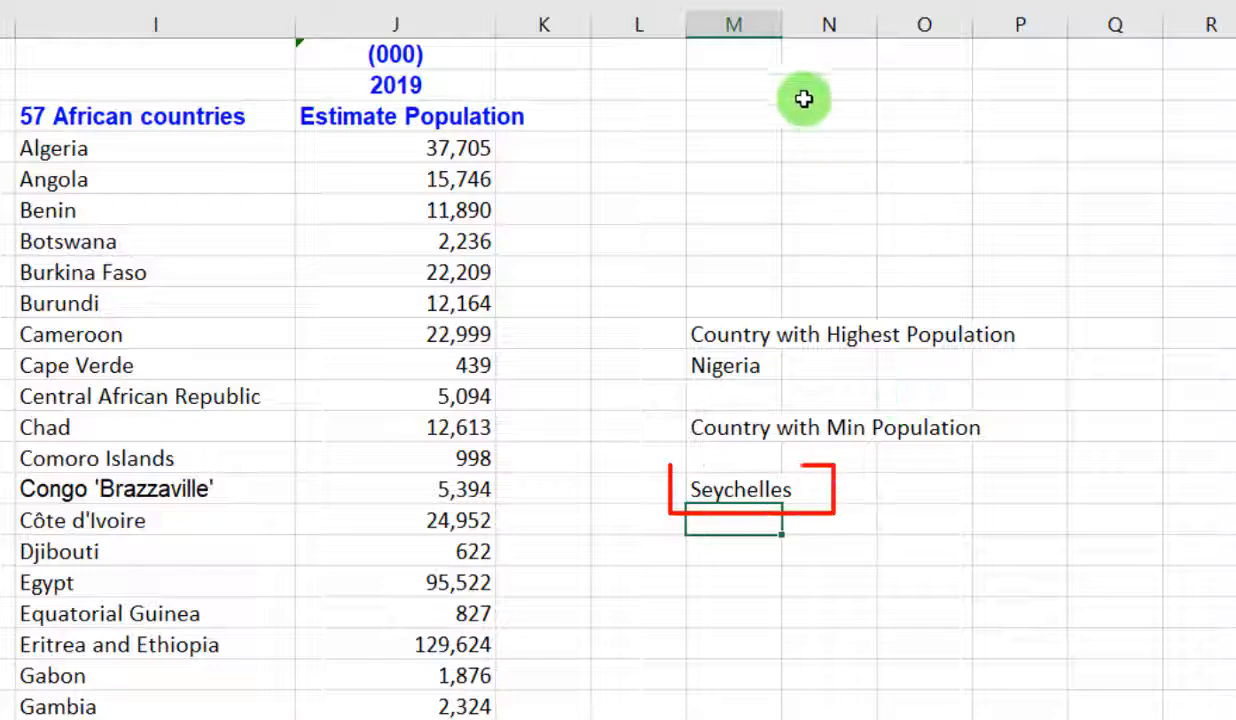
# Widen column M slightly and make the two country results in M15 and M11 bold.
pyautogui.moveTo(784, 27); pyautogui.dragTo(827, 36)
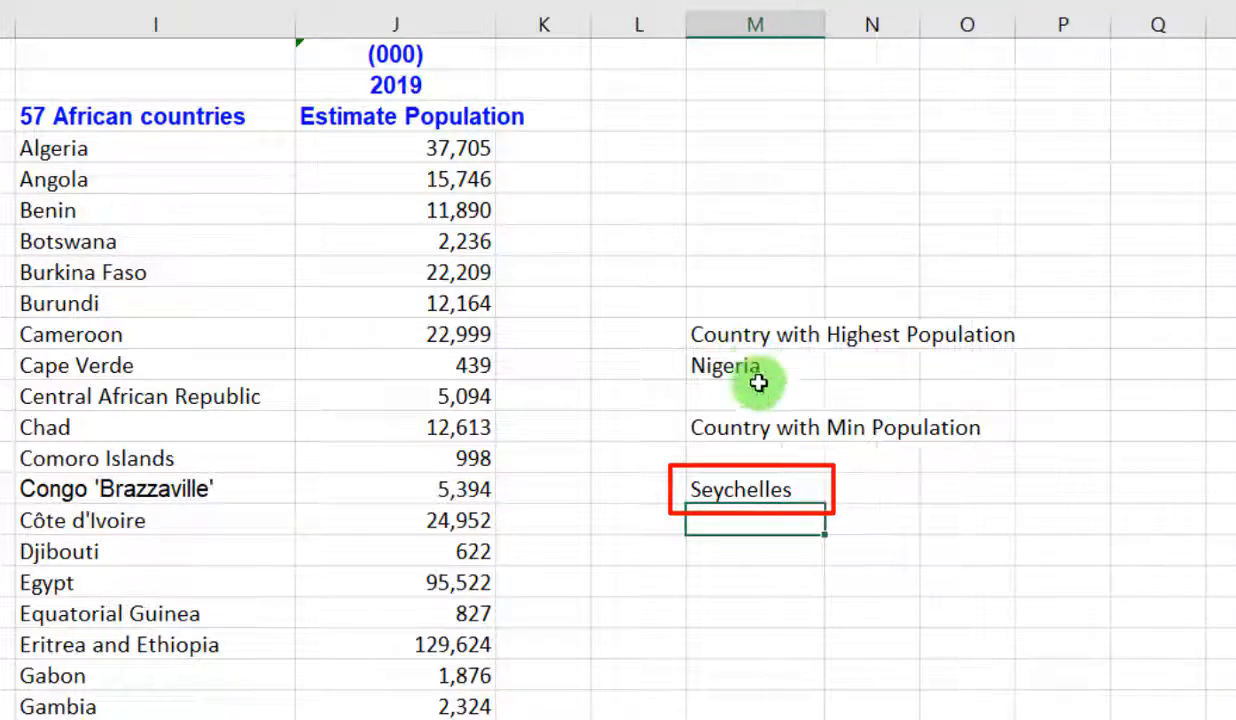
pyautogui.click(752, 489)
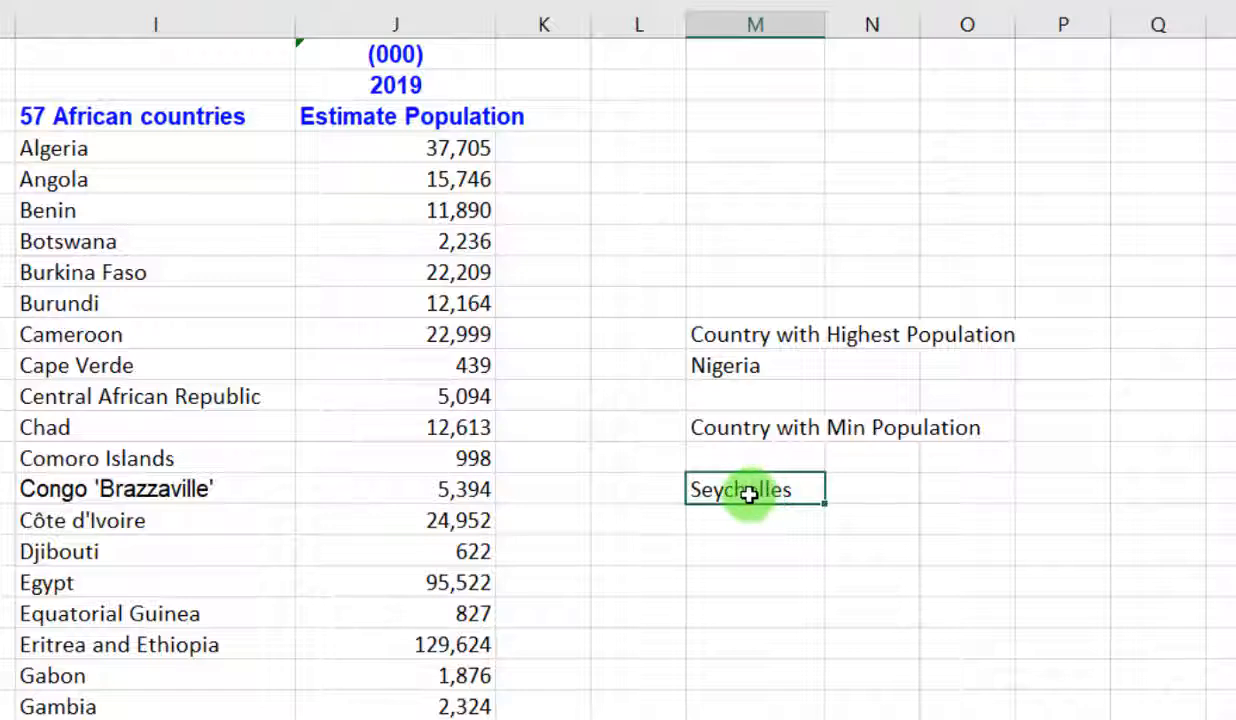
pyautogui.hotkey('ctrl', 'b')
pyautogui.click(727, 367)
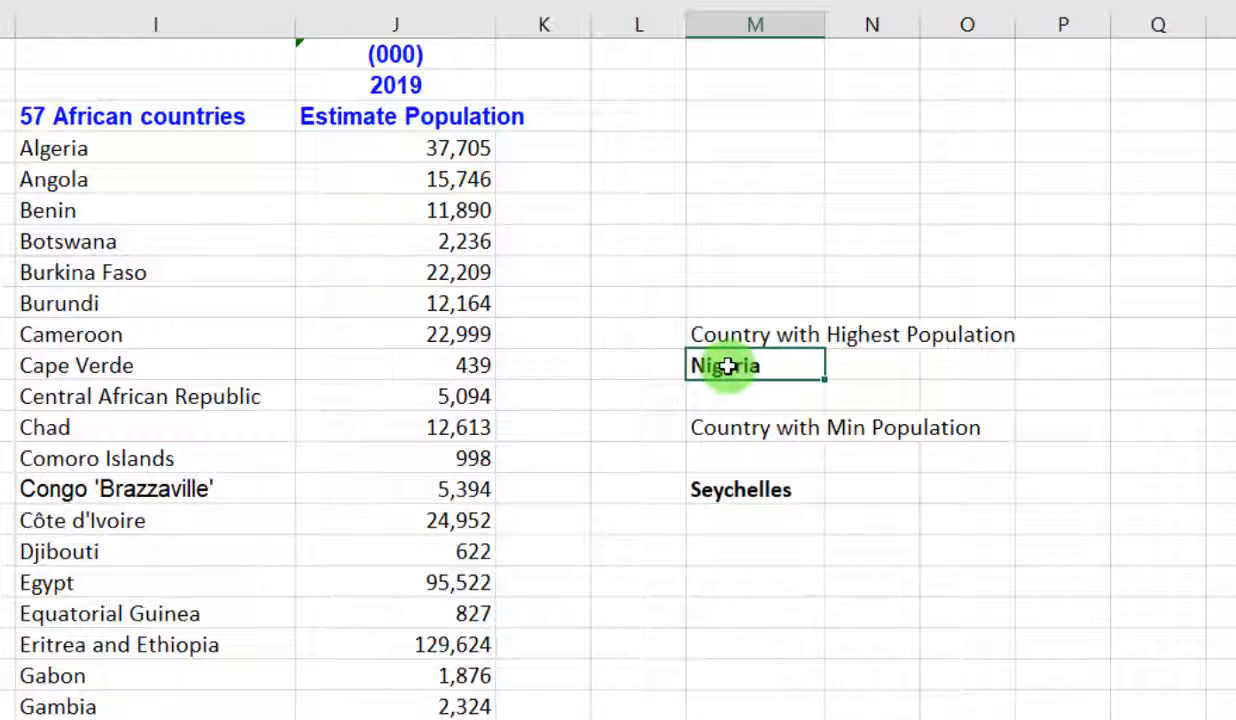
pyautogui.hotkey('ctrl', 'b')
pyautogui.click(886, 646)
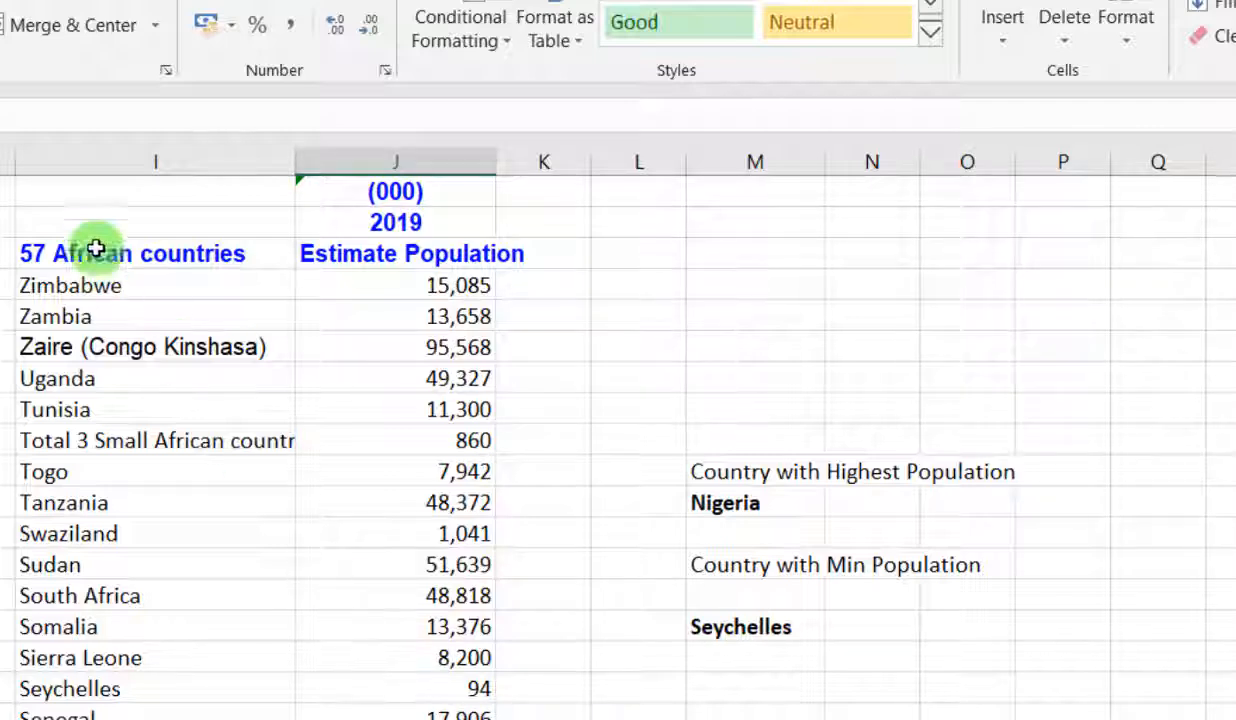
# Add filter controls to the "57 African countries" and "Estimate Population" headers in row 3.
pyautogui.moveTo(39, 254); pyautogui.dragTo(363, 281)
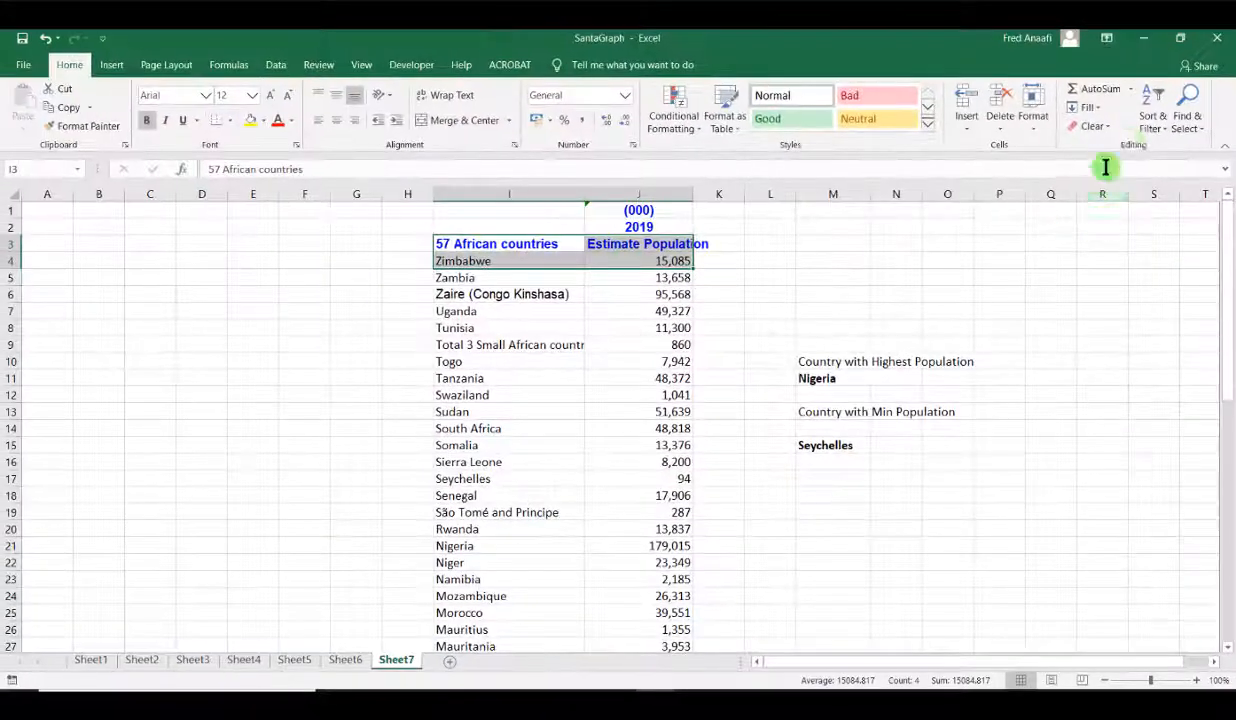
pyautogui.click(1153, 120)
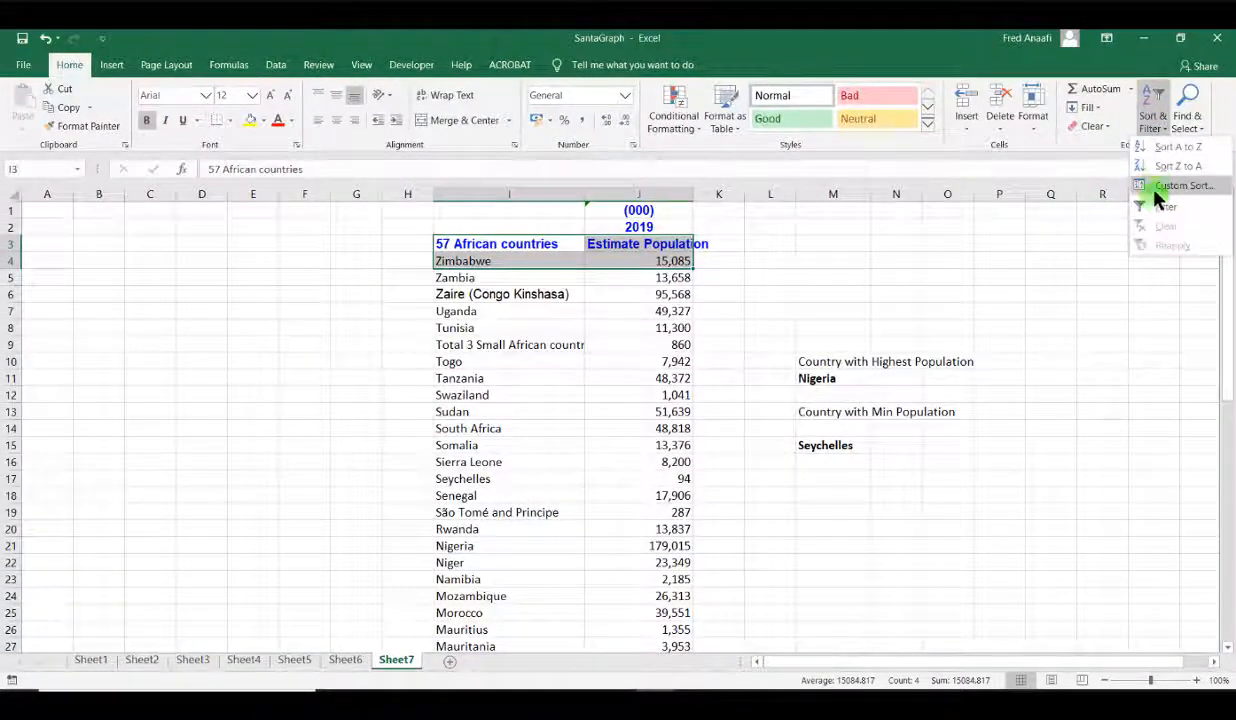
pyautogui.click(1153, 205)
pyautogui.click(780, 275)
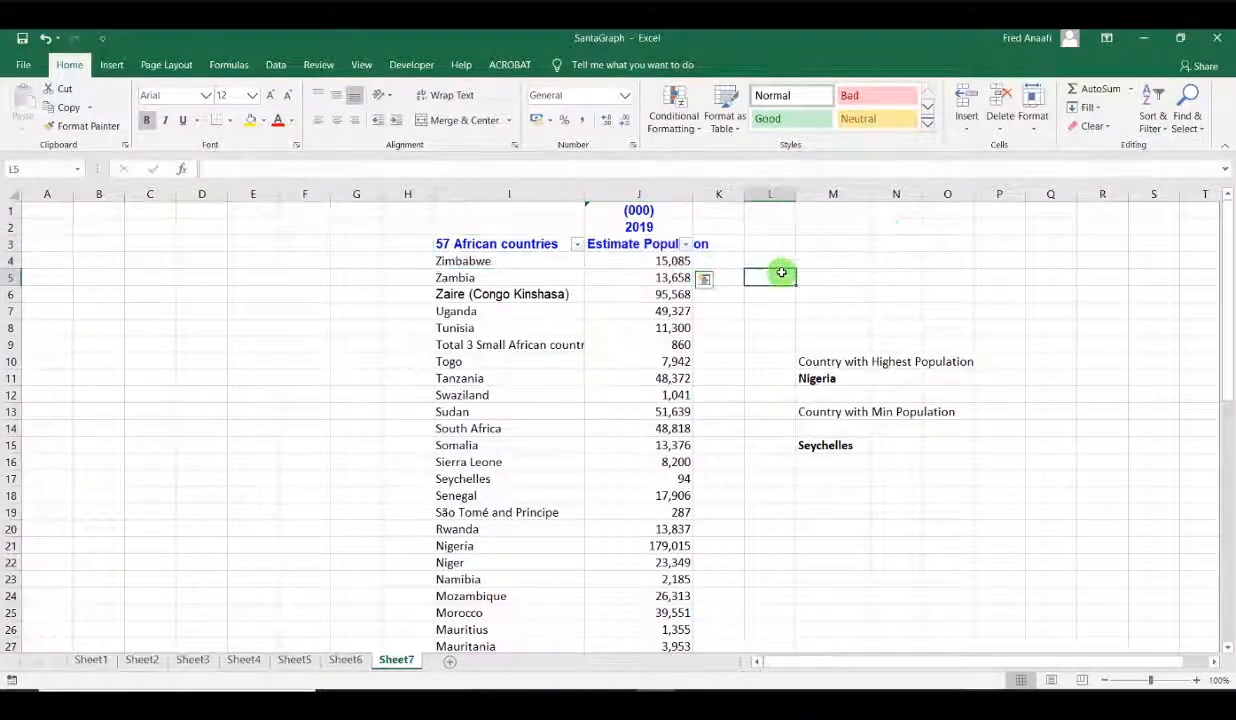
# Sort the country table by Estimate Population from largest to smallest.
pyautogui.click(685, 244)
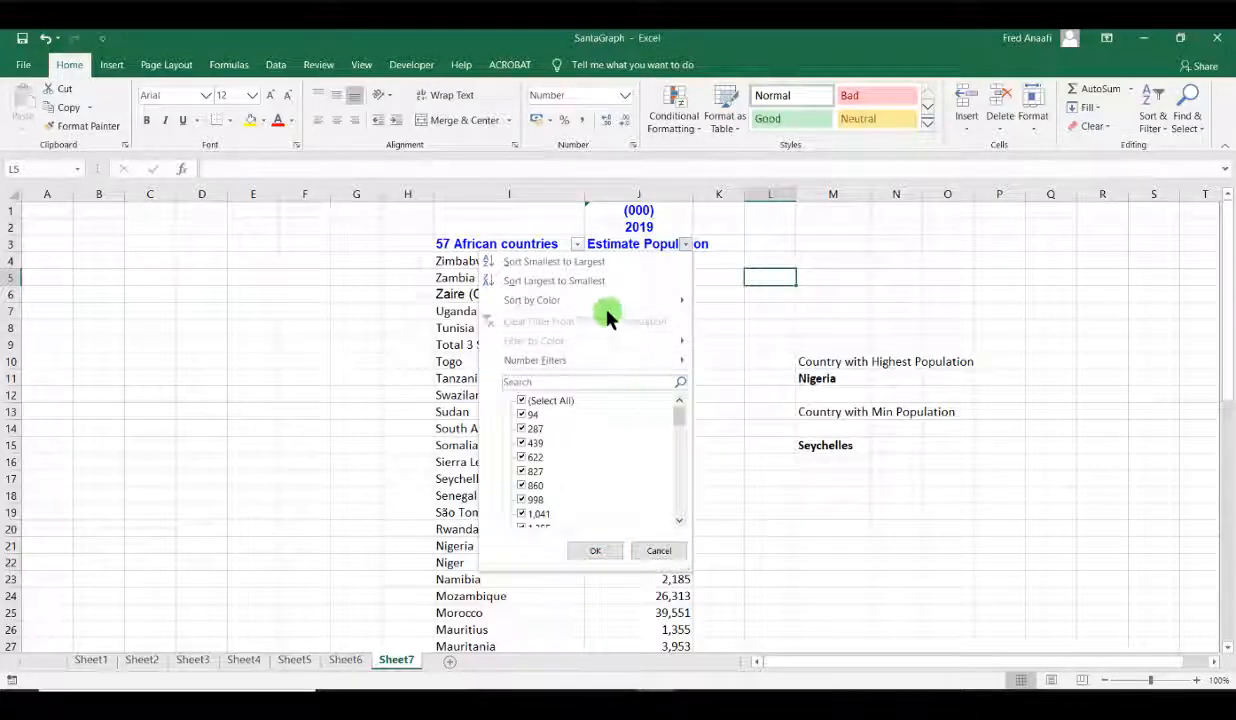
pyautogui.click(588, 284)
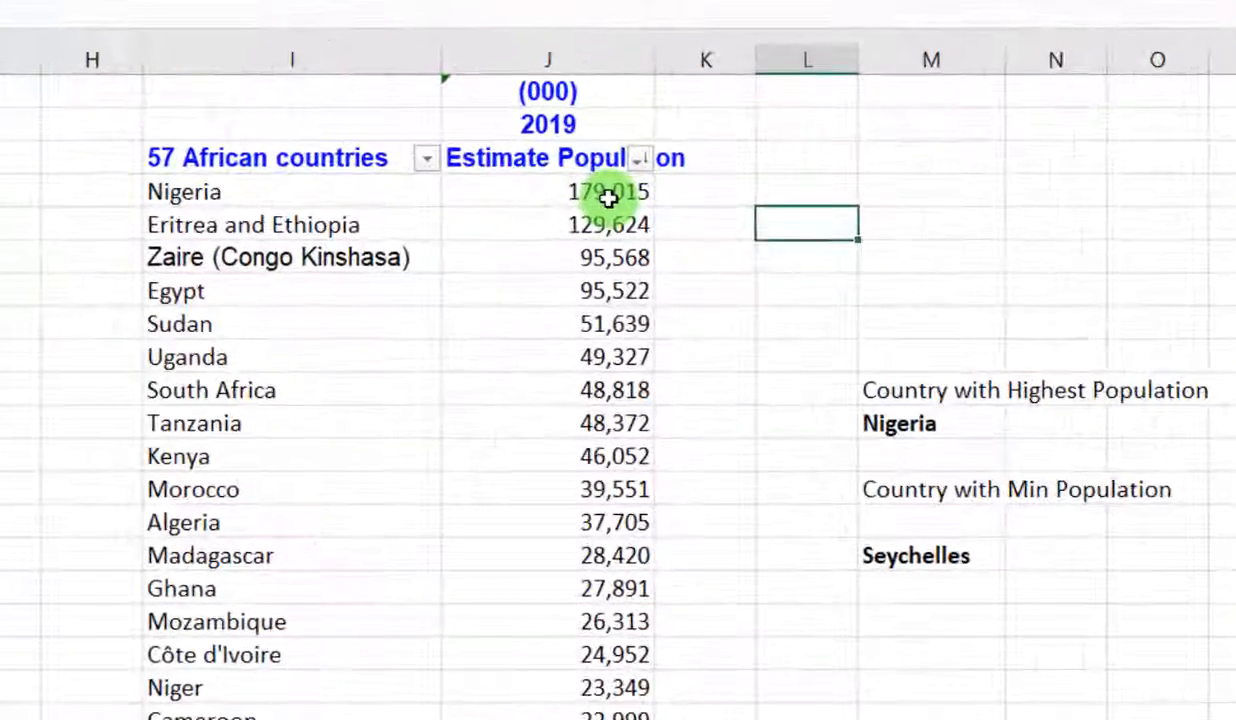
pyautogui.click(861, 293)
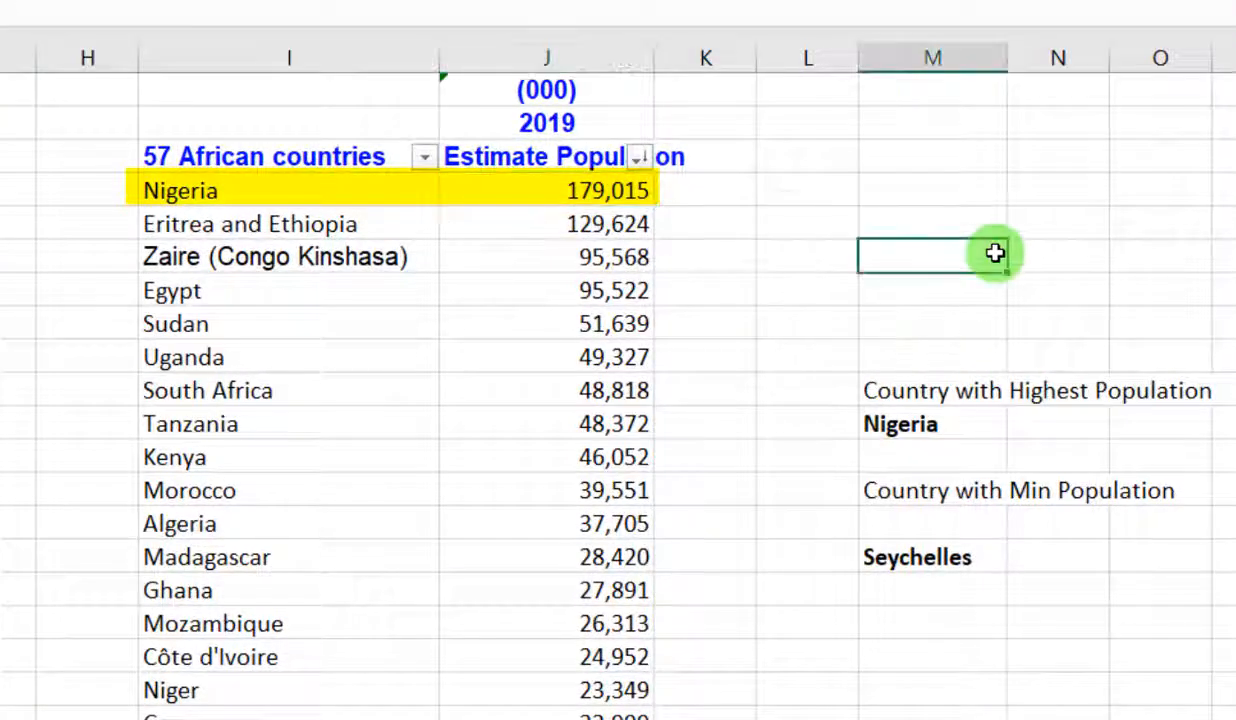